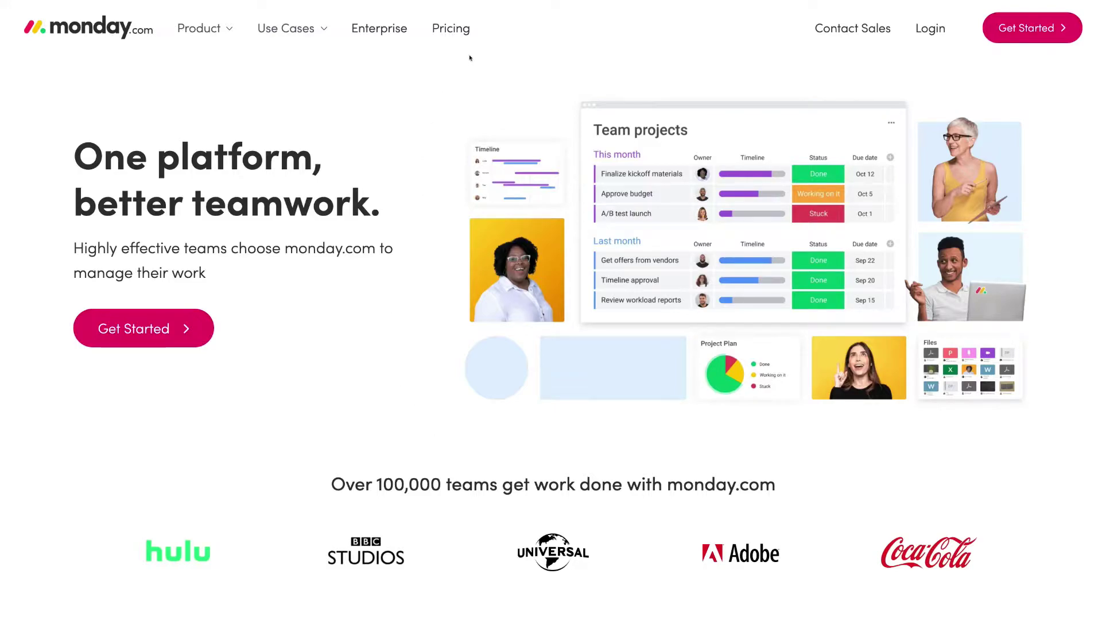
- Open the pricing page and examine the plan prices, team-size options, included features and complete features list
{"action": "left_click", "coordinate": [450, 29]}
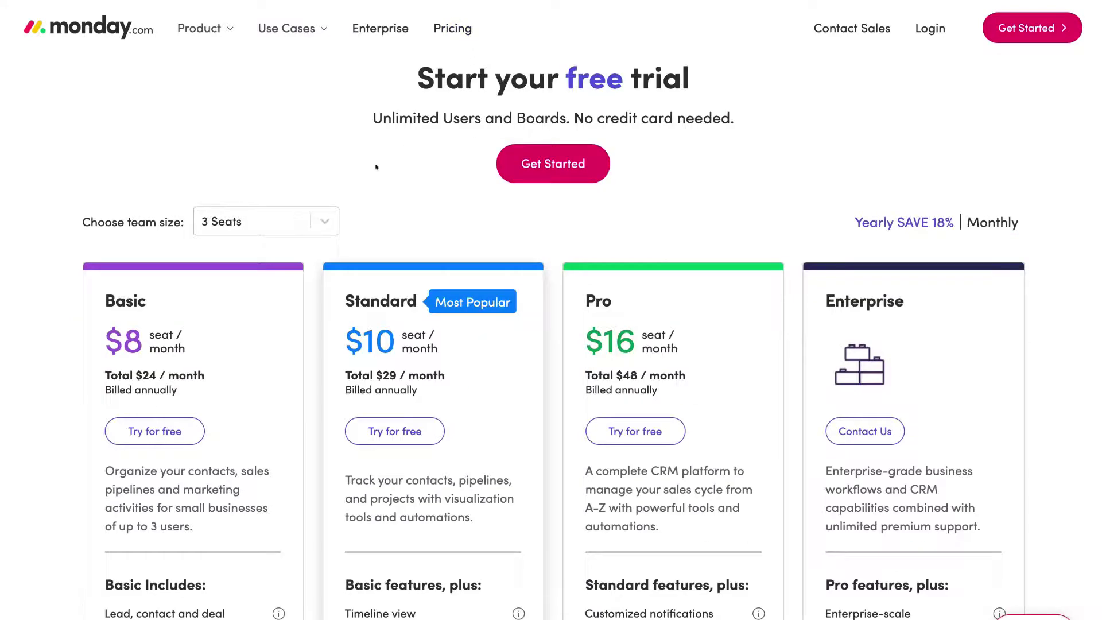
{"action": "scroll", "coordinate": [301, 383], "scroll_direction": "down", "scroll_amount": 2}
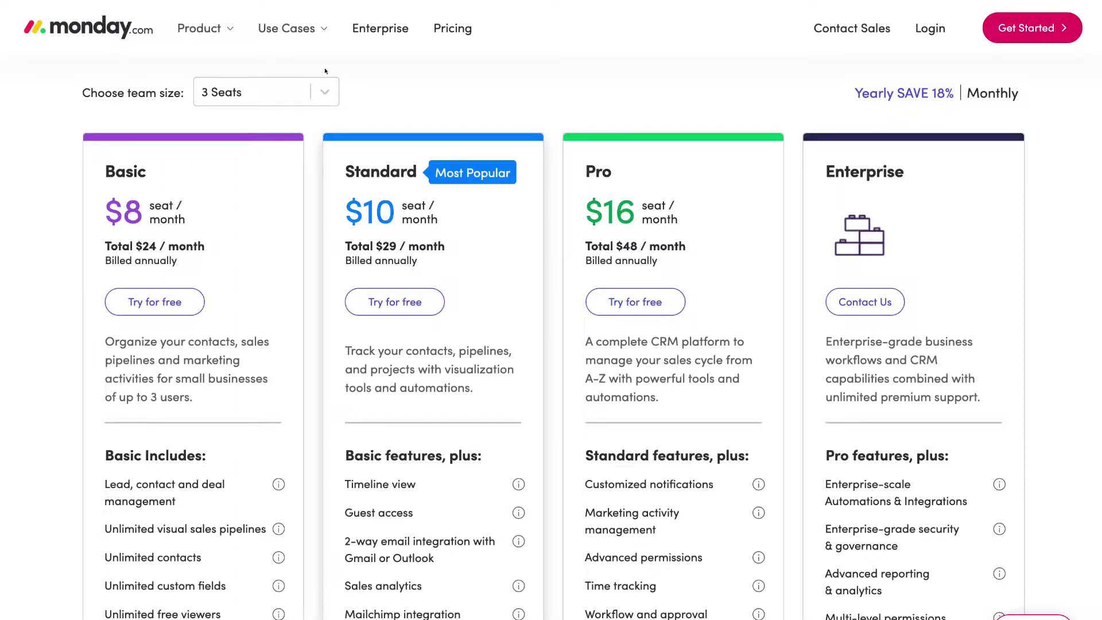
{"action": "left_click", "coordinate": [324, 92]}
{"action": "scroll", "coordinate": [279, 257], "scroll_direction": "down", "scroll_amount": 1}
{"action": "scroll", "coordinate": [284, 254], "scroll_direction": "down", "scroll_amount": 2}
{"action": "scroll", "coordinate": [304, 212], "scroll_direction": "up", "scroll_amount": 3}
{"action": "left_click", "coordinate": [380, 91]}
{"action": "scroll", "coordinate": [523, 349], "scroll_direction": "down", "scroll_amount": 4}
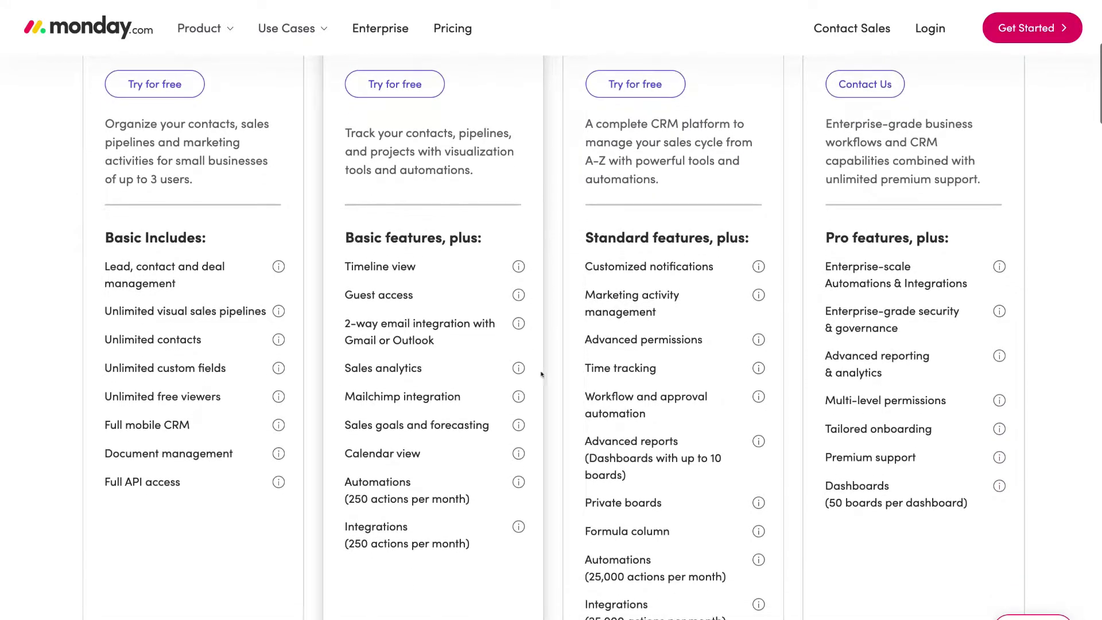
{"action": "scroll", "coordinate": [543, 344], "scroll_direction": "down", "scroll_amount": 3}
{"action": "scroll", "coordinate": [549, 300], "scroll_direction": "down", "scroll_amount": 4}
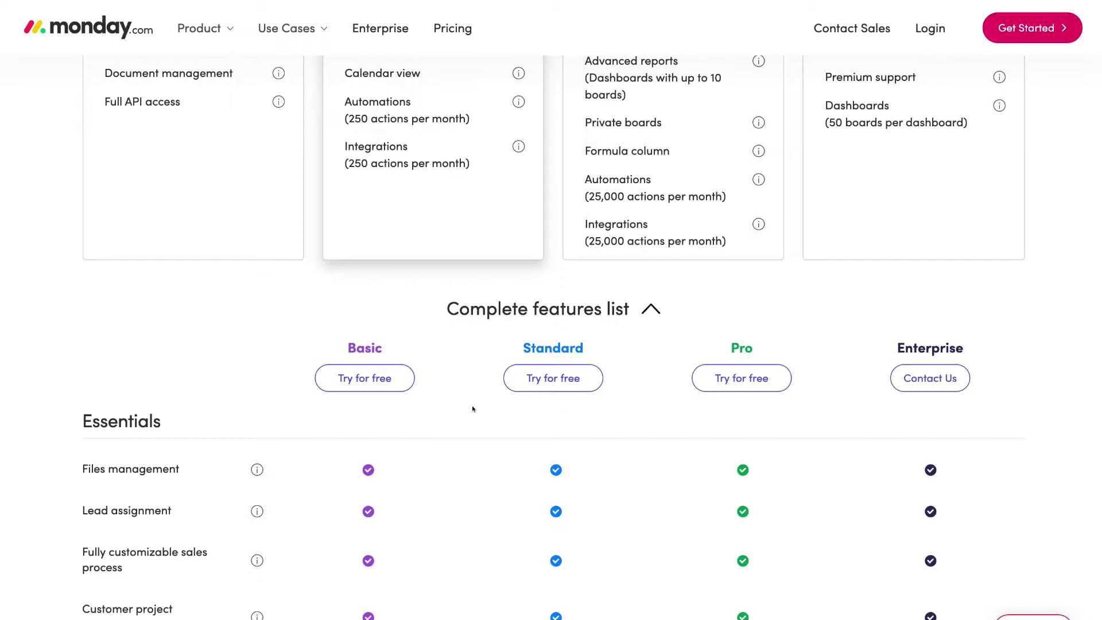
{"action": "scroll", "coordinate": [472, 409], "scroll_direction": "up", "scroll_amount": 10}
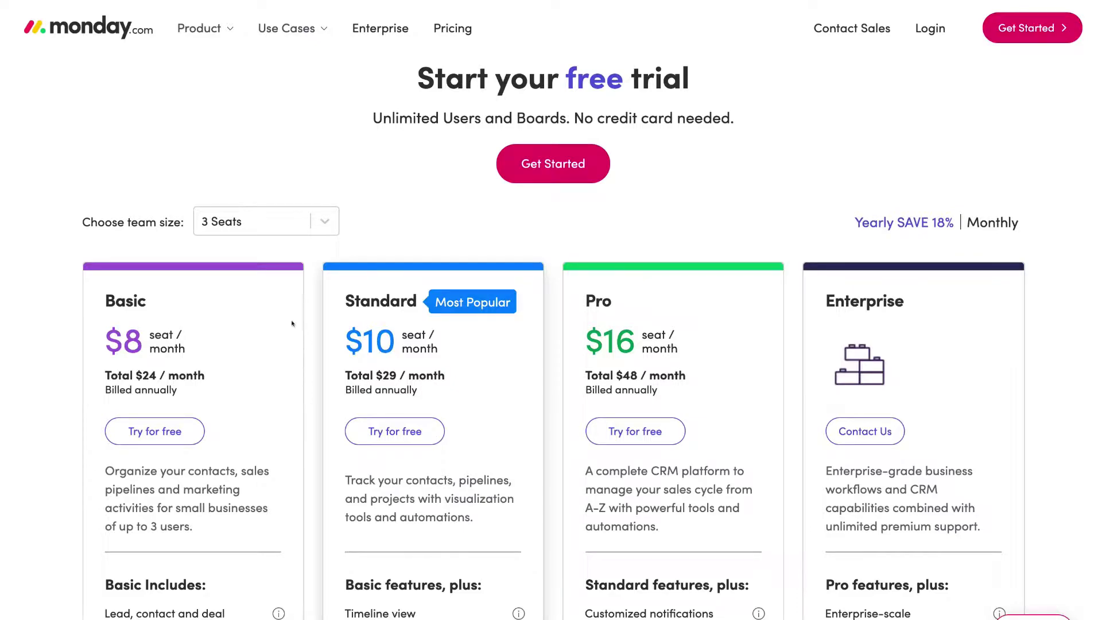
- Set the team size to 5 Seats and start the free trial of the Basic plan
{"action": "left_click", "coordinate": [218, 338]}
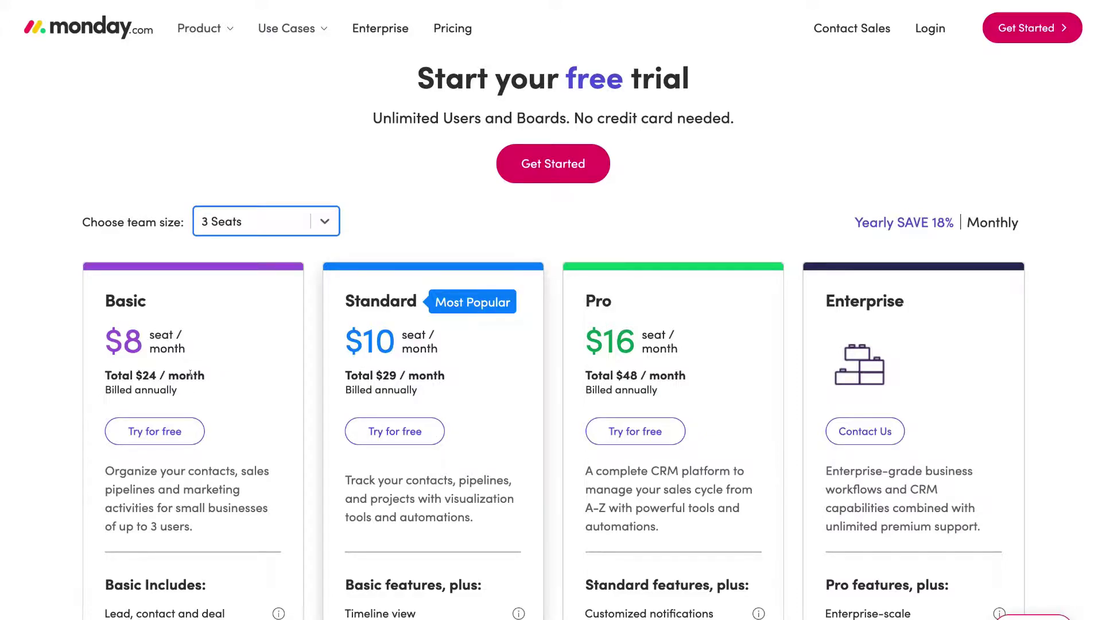
{"action": "left_click", "coordinate": [324, 219]}
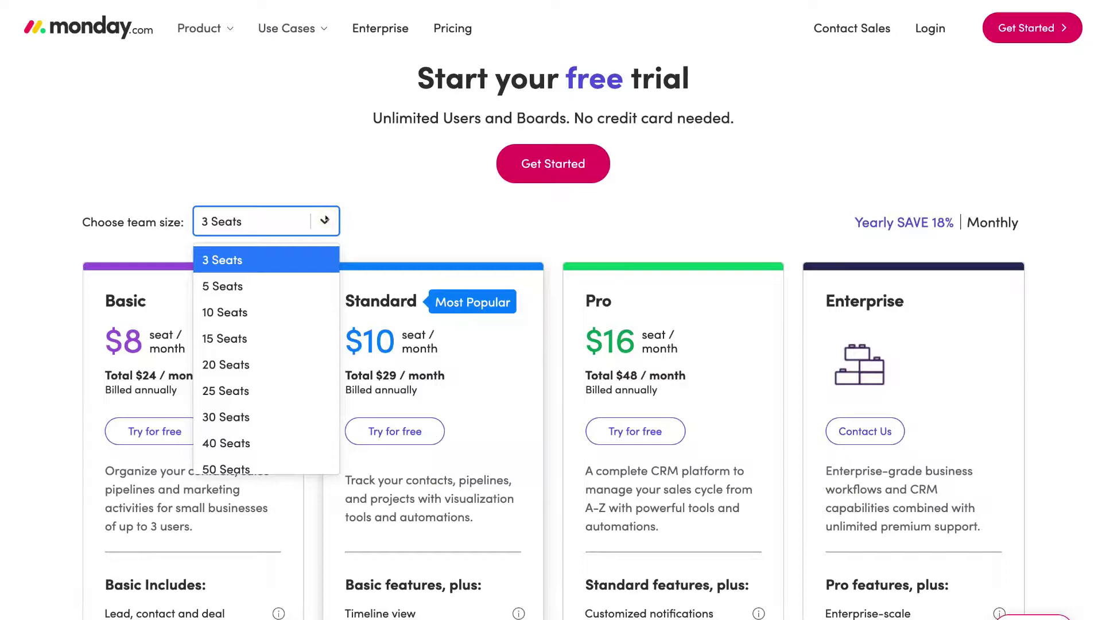
{"action": "left_click", "coordinate": [265, 286]}
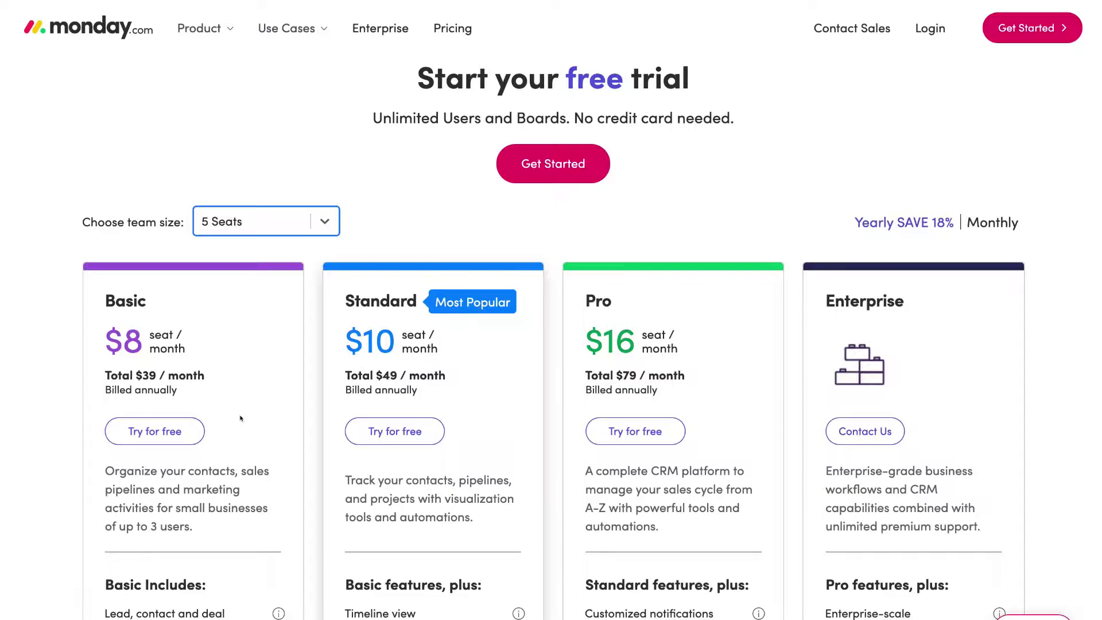
{"action": "left_click", "coordinate": [141, 439]}
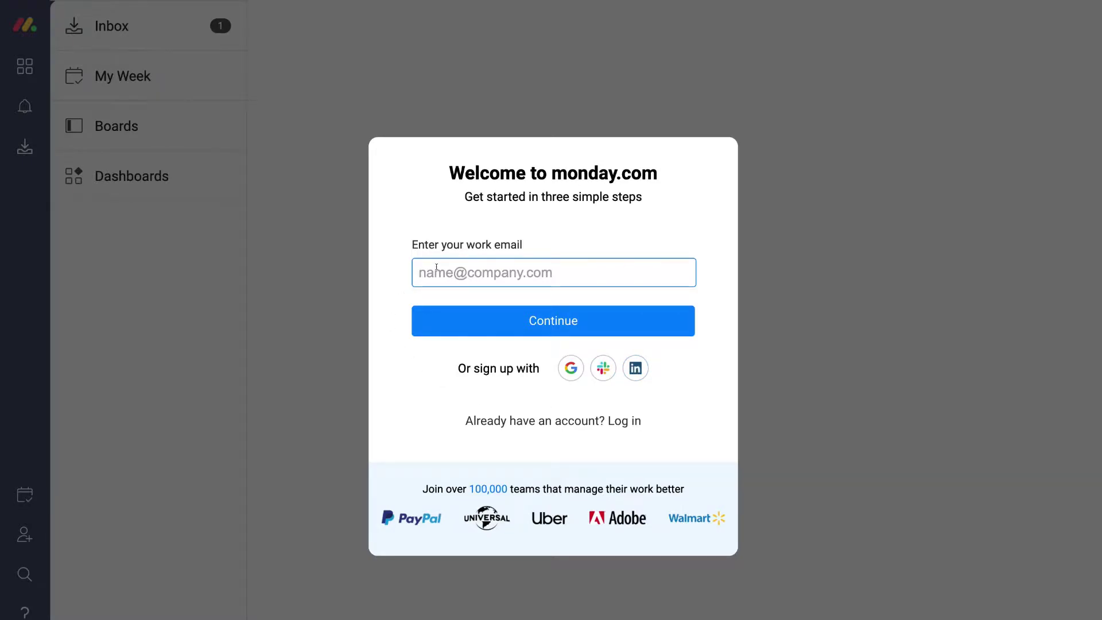
- Sign up with the work e-mail, agree to the Terms of Service and Privacy Policy, and submit the account details
{"action": "key", "text": "ctrl+v"}
{"action": "left_click", "coordinate": [488, 320]}
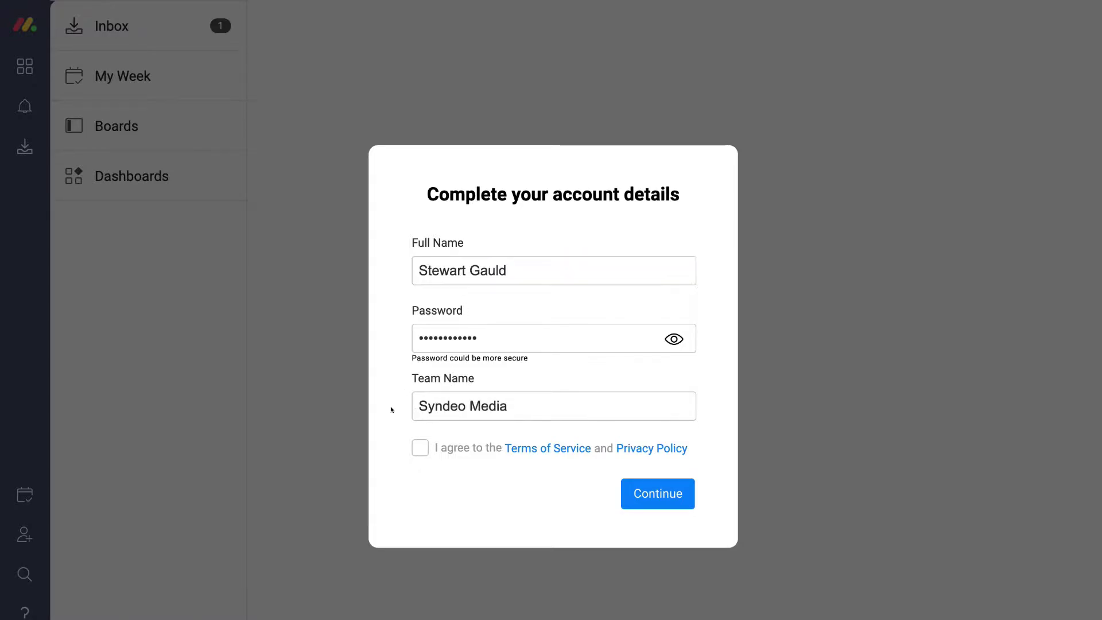
{"action": "left_click", "coordinate": [413, 446]}
{"action": "left_click", "coordinate": [677, 497]}
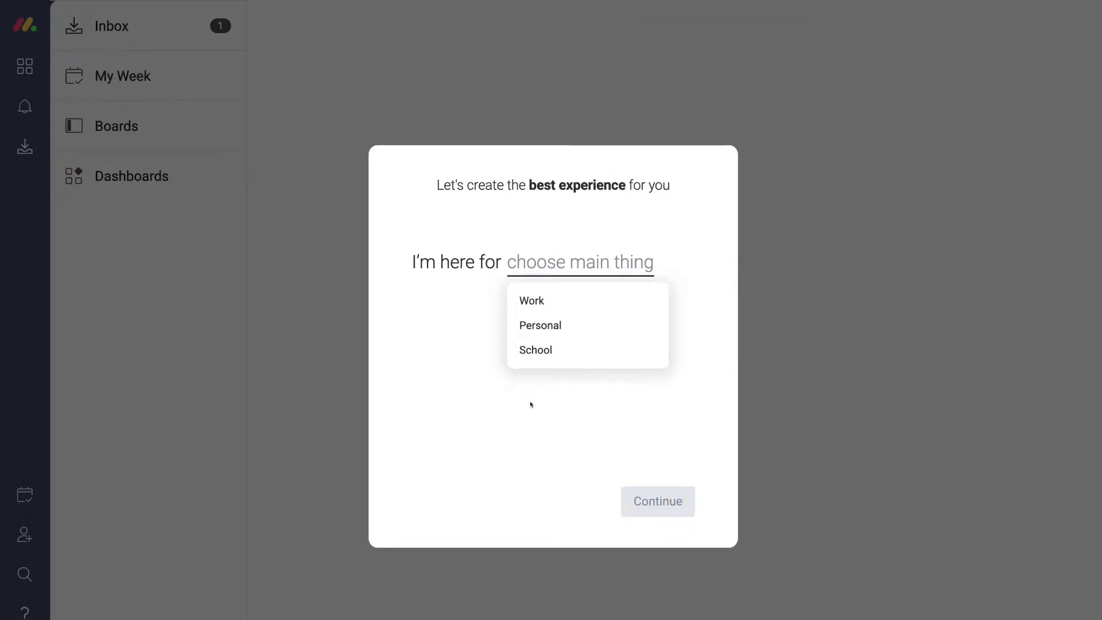
- Choose Work as the purpose of the account and Sales & CRM as the area to manage
{"action": "left_click", "coordinate": [533, 301]}
{"action": "left_click", "coordinate": [535, 309]}
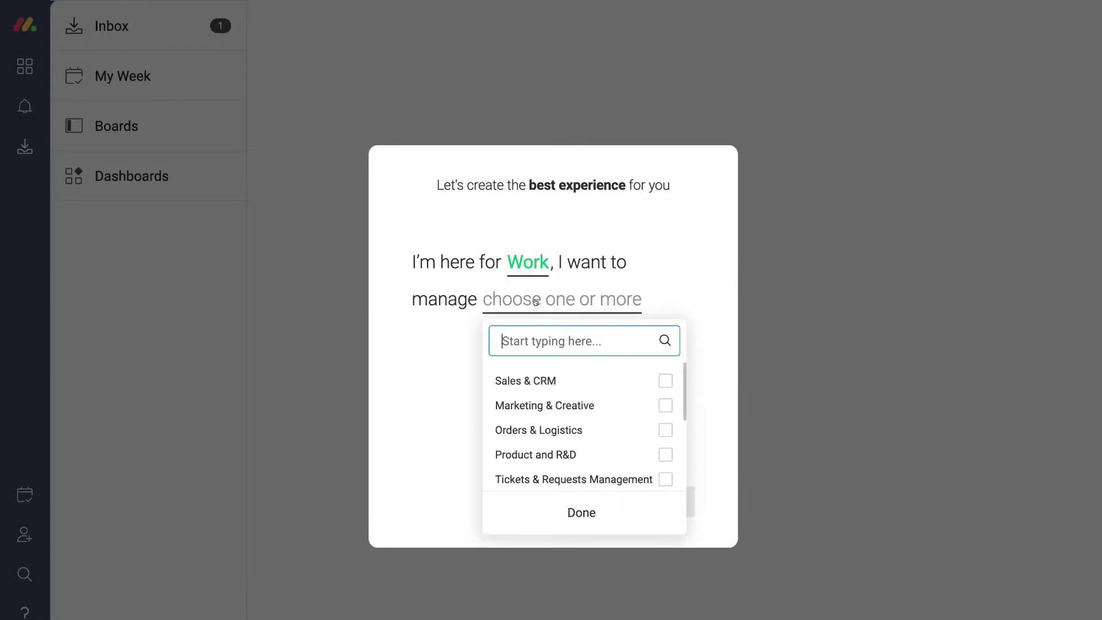
{"action": "left_click", "coordinate": [612, 380]}
{"action": "left_click", "coordinate": [608, 510]}
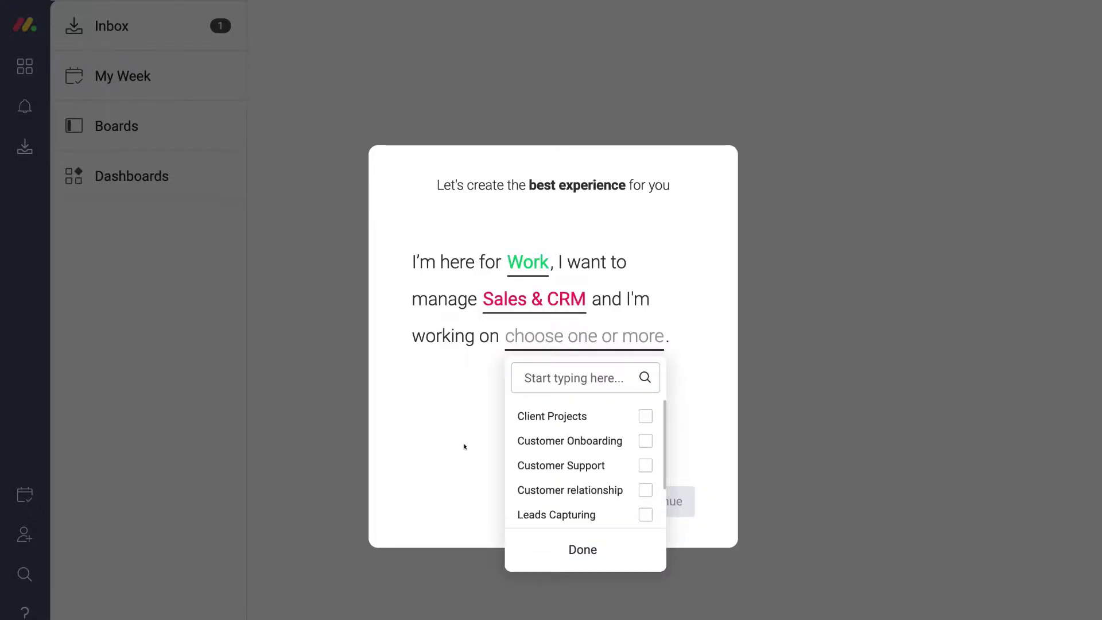
- Select Customer relationship, Sales Pipeline and Leads Capturing as the things being worked on, and continue the setup
{"action": "scroll", "coordinate": [605, 450], "scroll_direction": "down", "scroll_amount": 1}
{"action": "scroll", "coordinate": [605, 450], "scroll_direction": "down", "scroll_amount": 1}
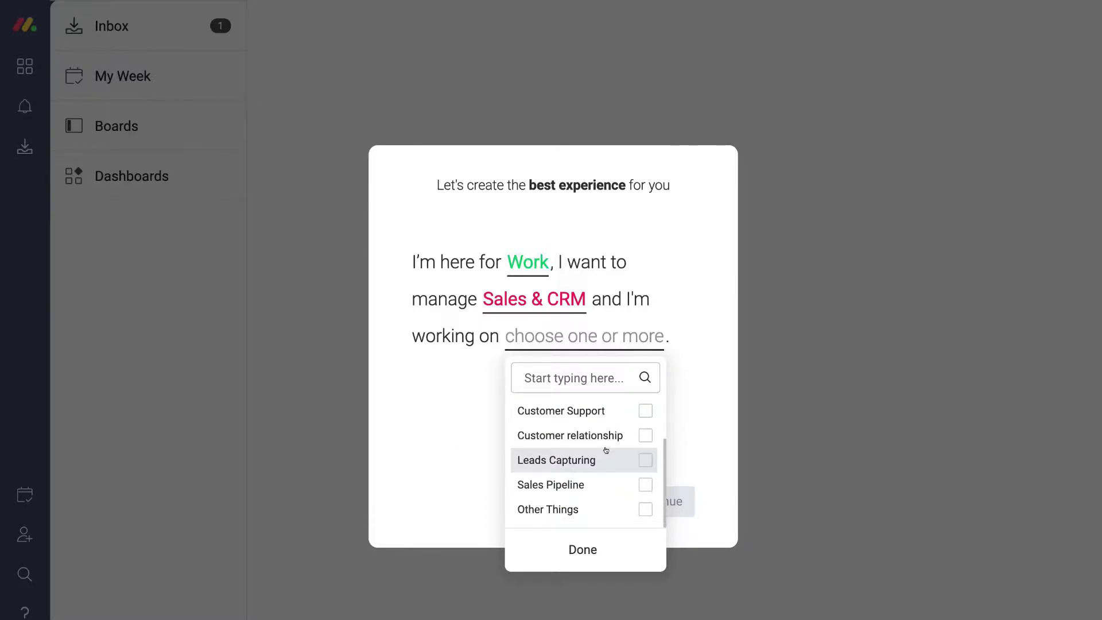
{"action": "left_click", "coordinate": [637, 437]}
{"action": "left_click", "coordinate": [639, 485]}
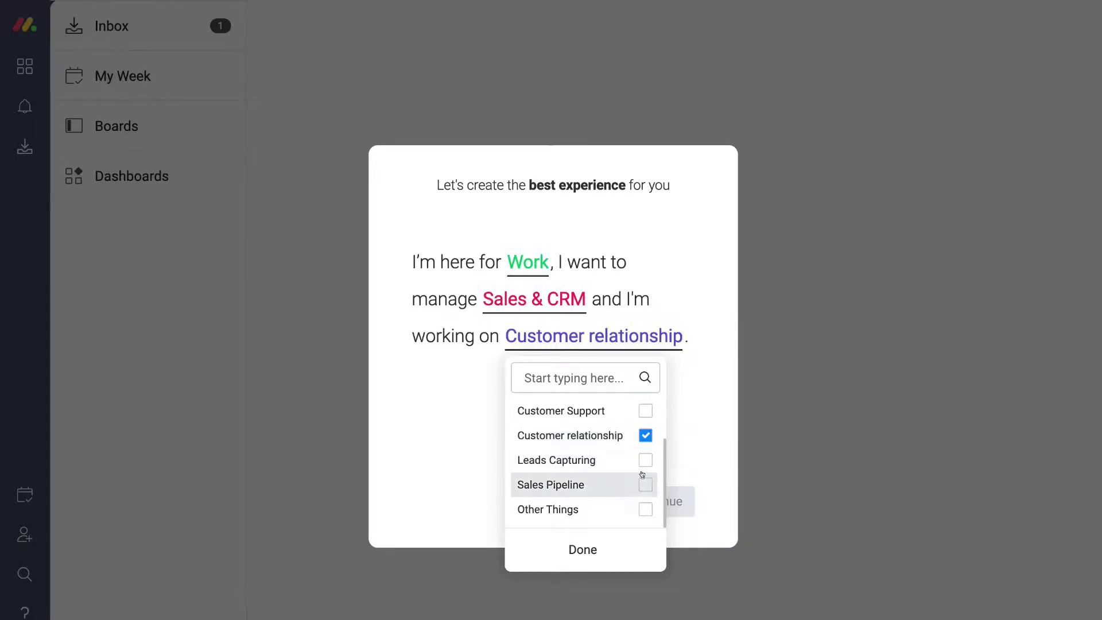
{"action": "left_click", "coordinate": [638, 457]}
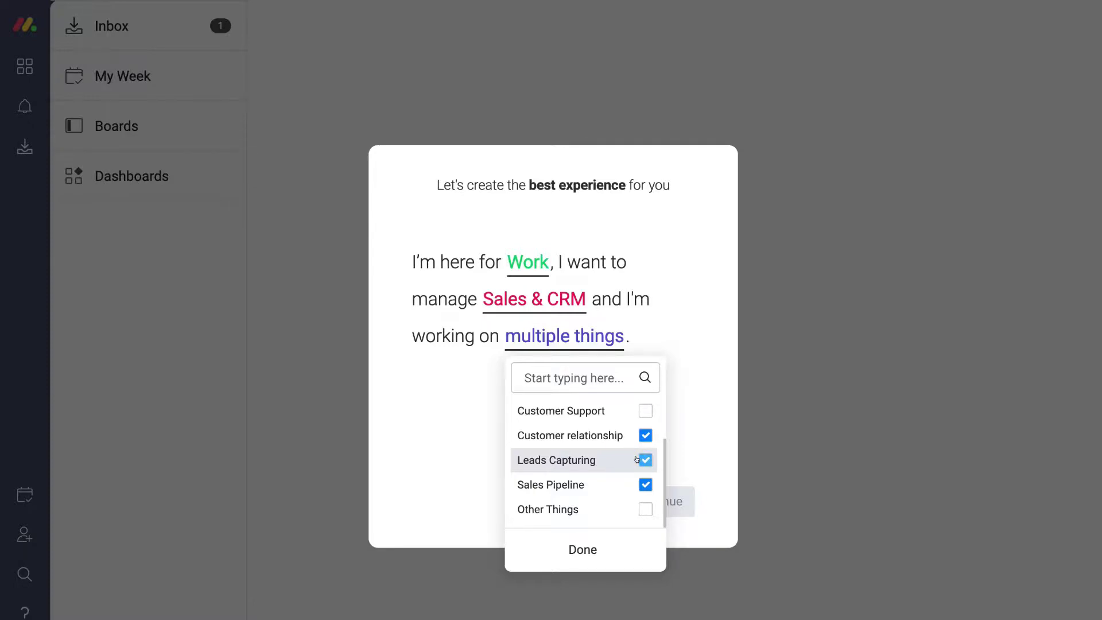
{"action": "scroll", "coordinate": [636, 459], "scroll_direction": "up", "scroll_amount": 2}
{"action": "scroll", "coordinate": [637, 459], "scroll_direction": "down", "scroll_amount": 2}
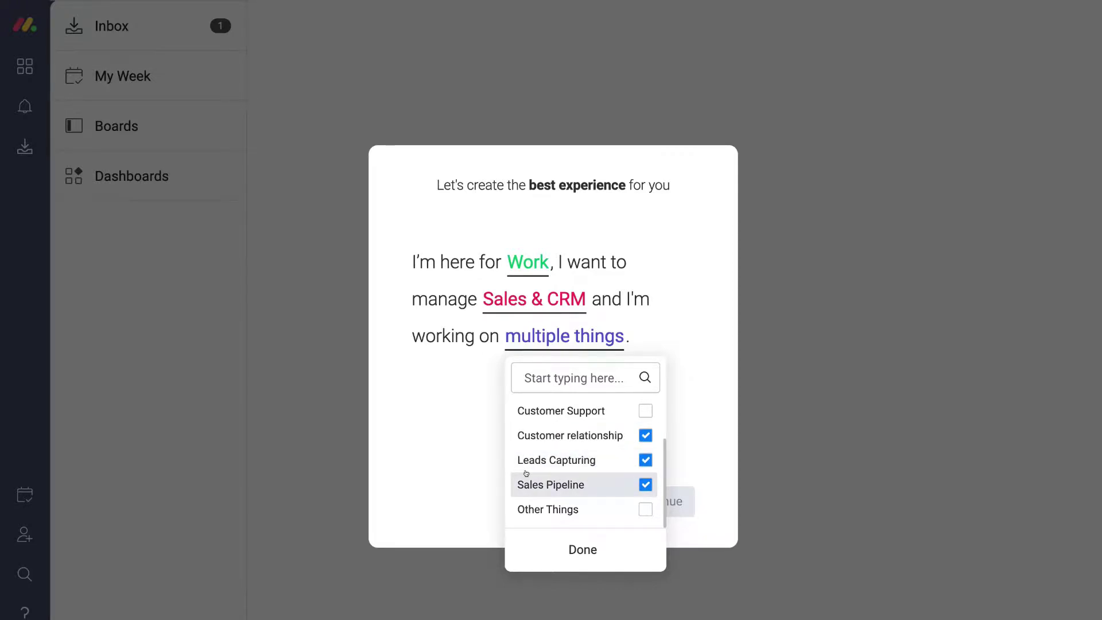
{"action": "left_click", "coordinate": [599, 549]}
{"action": "left_click", "coordinate": [651, 502]}
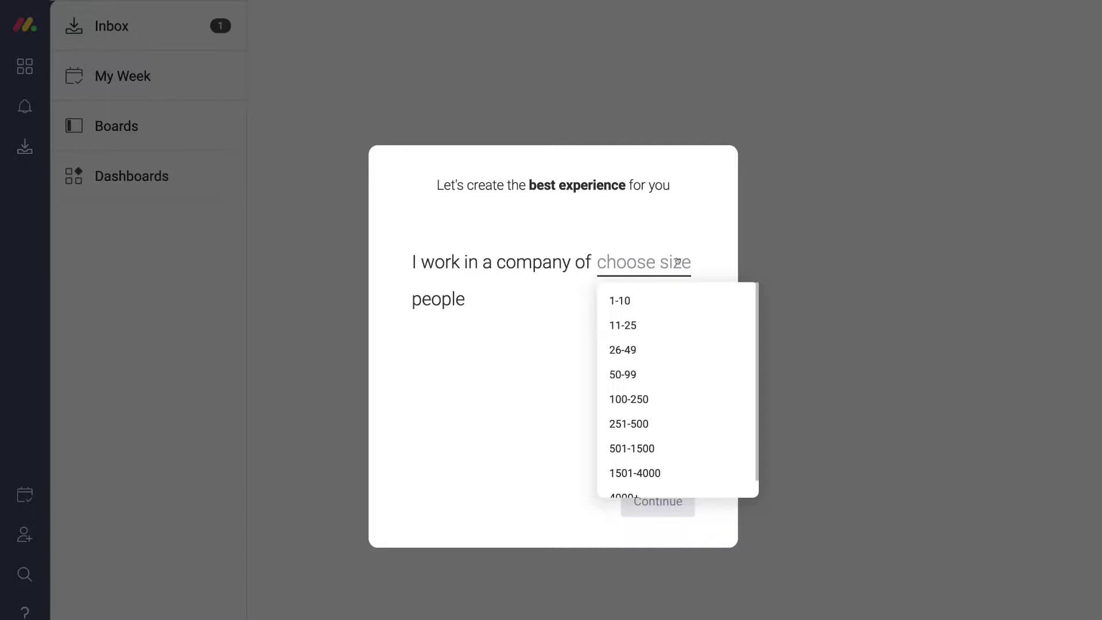
- Specify a company of 1-10 people, the Business Owner role and 2-5 team members, and continue the setup
{"action": "left_click", "coordinate": [625, 292]}
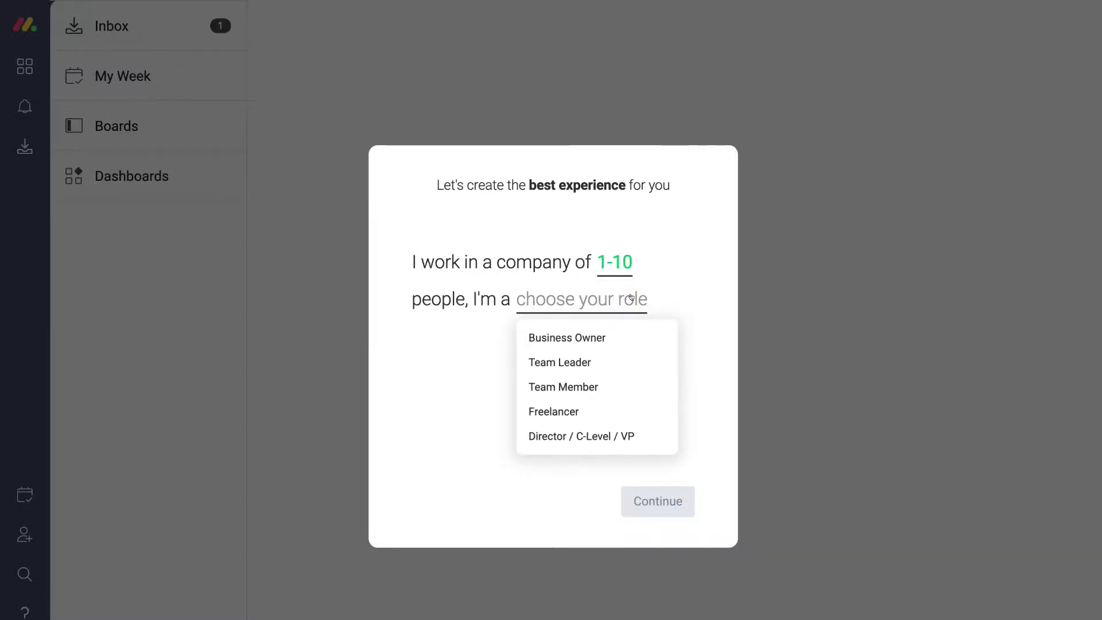
{"action": "left_click", "coordinate": [563, 336]}
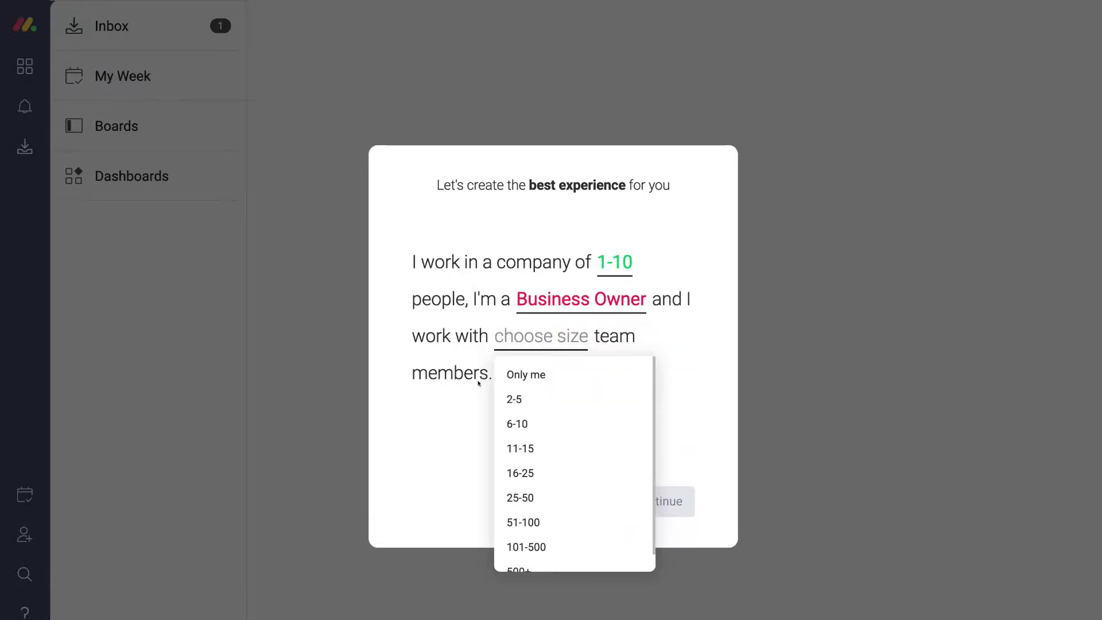
{"action": "left_click", "coordinate": [533, 401]}
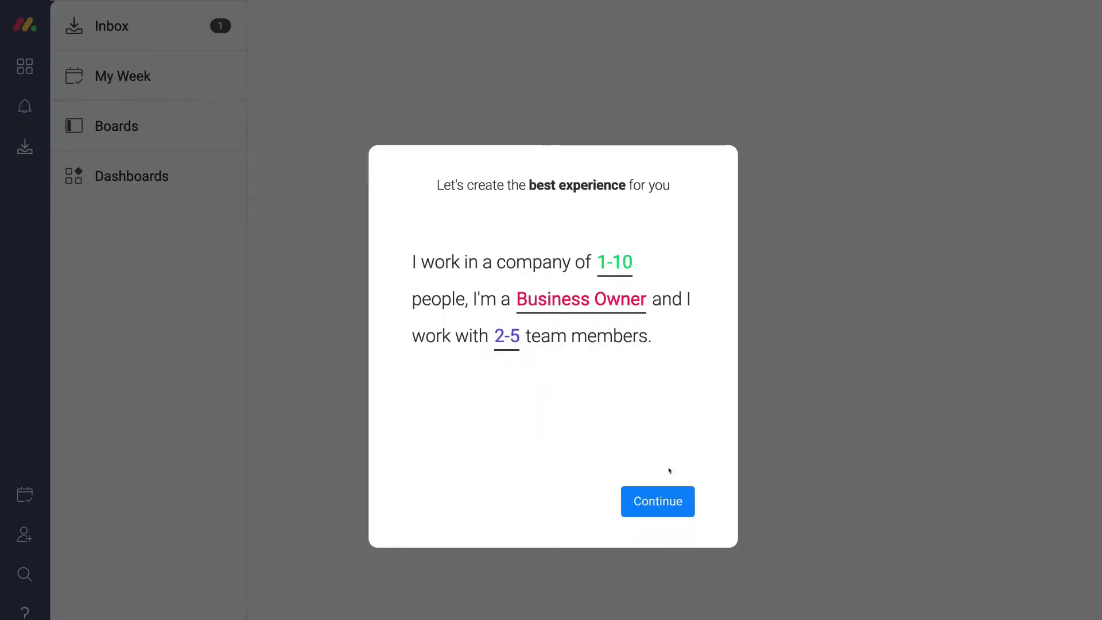
{"action": "left_click", "coordinate": [662, 501]}
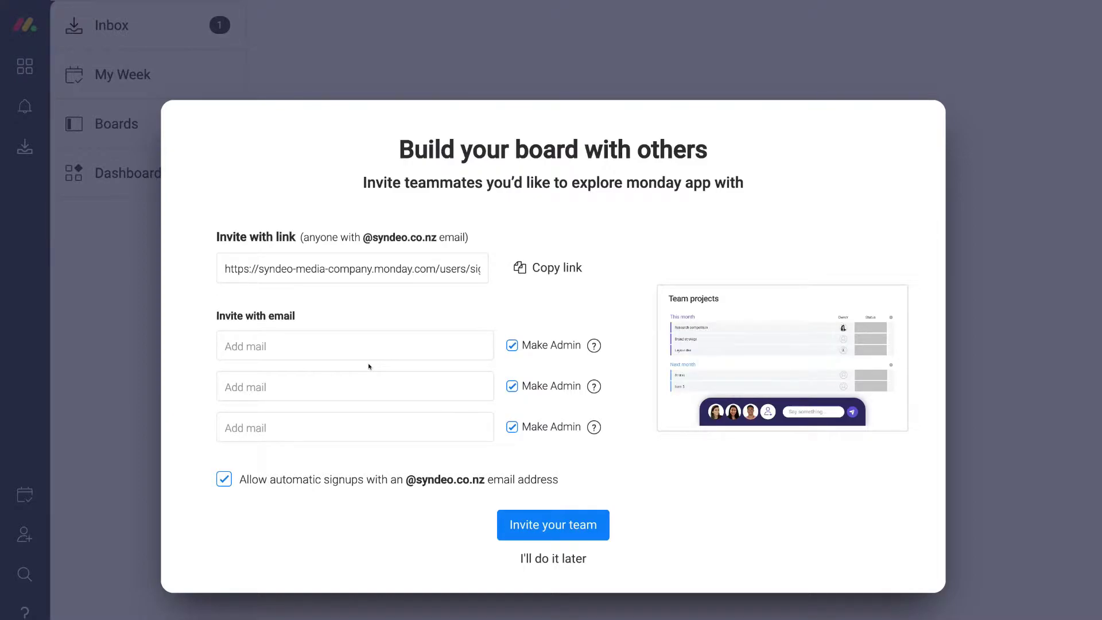
{"action": "left_click", "coordinate": [510, 345]}
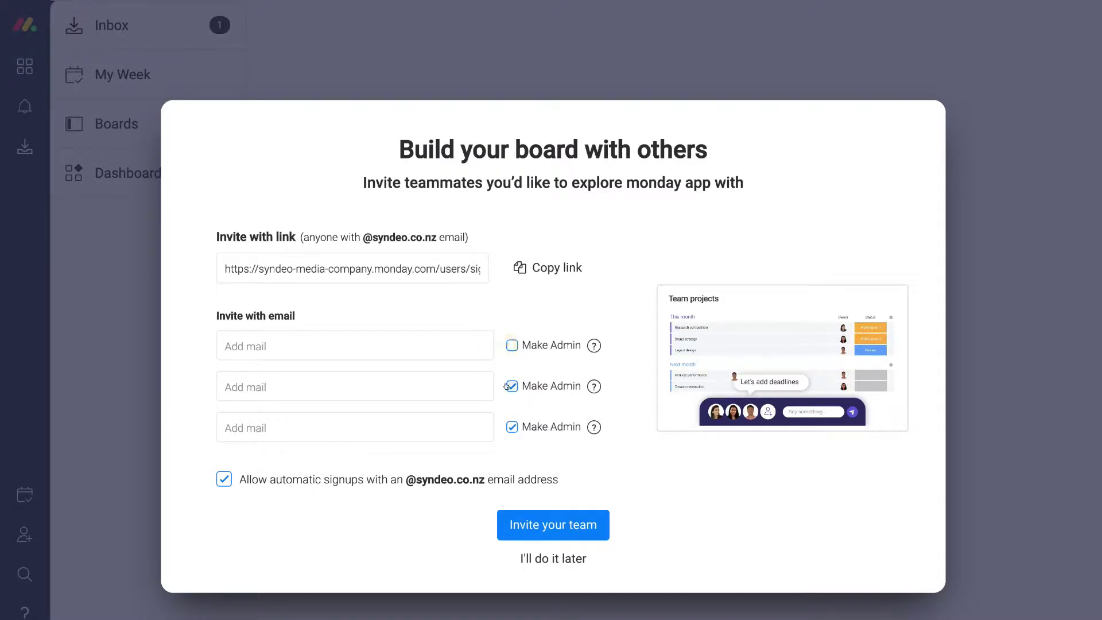
{"action": "left_click", "coordinate": [499, 345]}
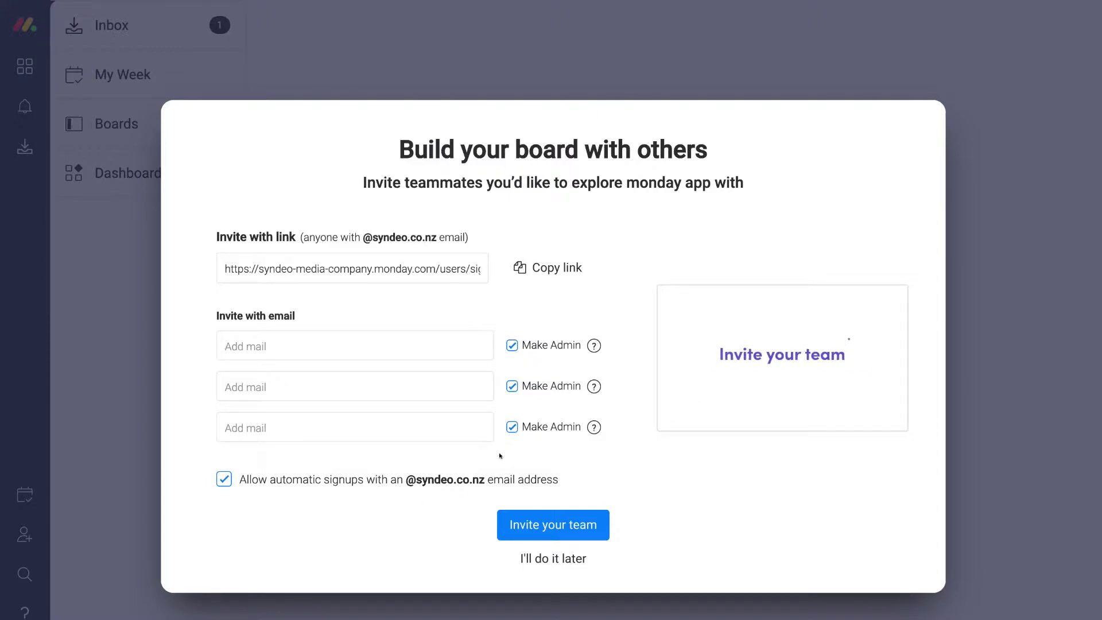
{"action": "left_click", "coordinate": [218, 478]}
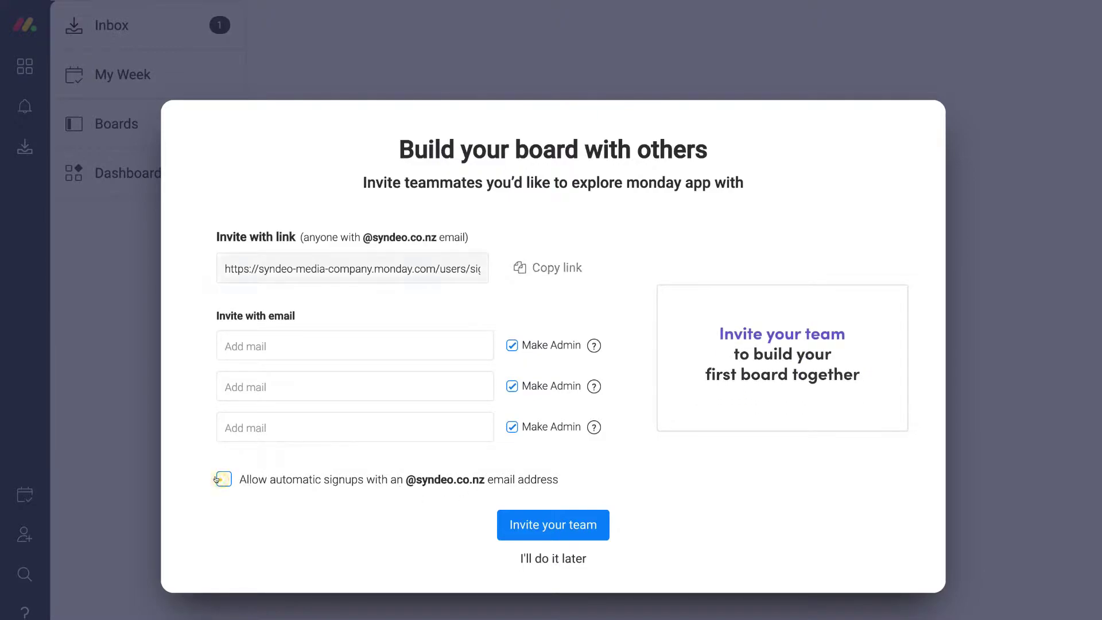
{"action": "left_click", "coordinate": [218, 480]}
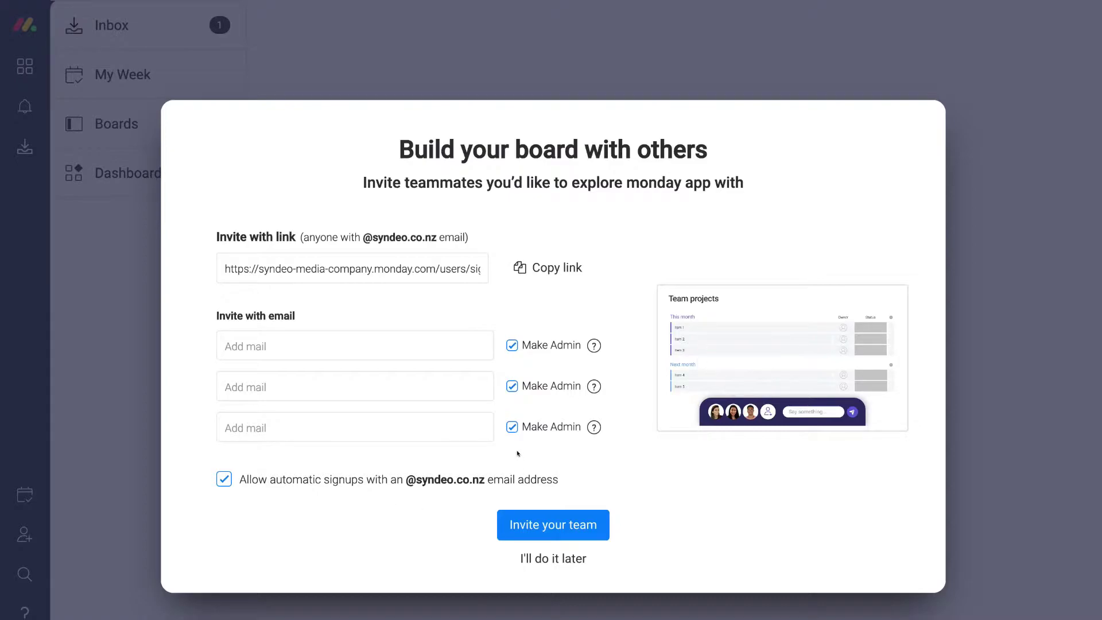
- Skip inviting teammates and create the first board from the recommended Simple CRM template, dismissing the welcome video
{"action": "left_click", "coordinate": [577, 567]}
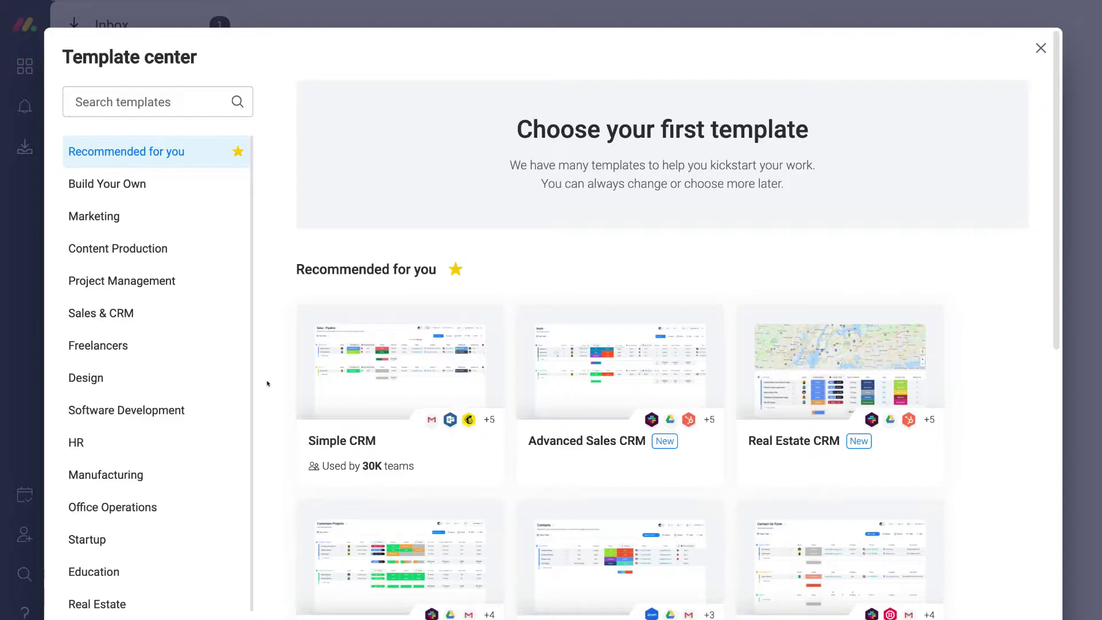
{"action": "scroll", "coordinate": [167, 320], "scroll_direction": "down", "scroll_amount": 1}
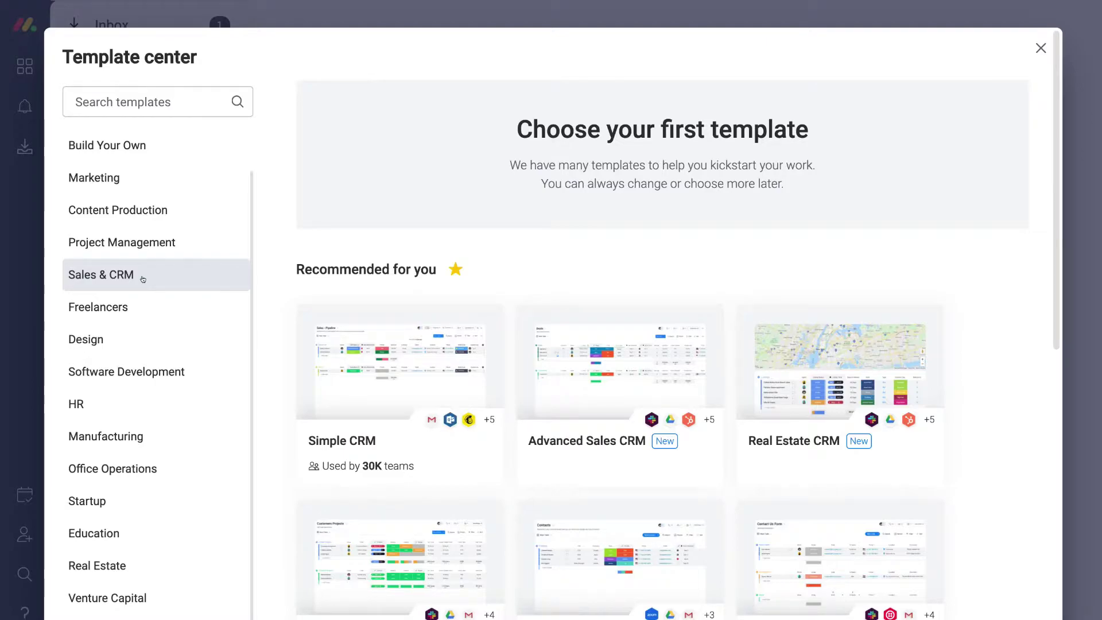
{"action": "mouse_move", "coordinate": [315, 375]}
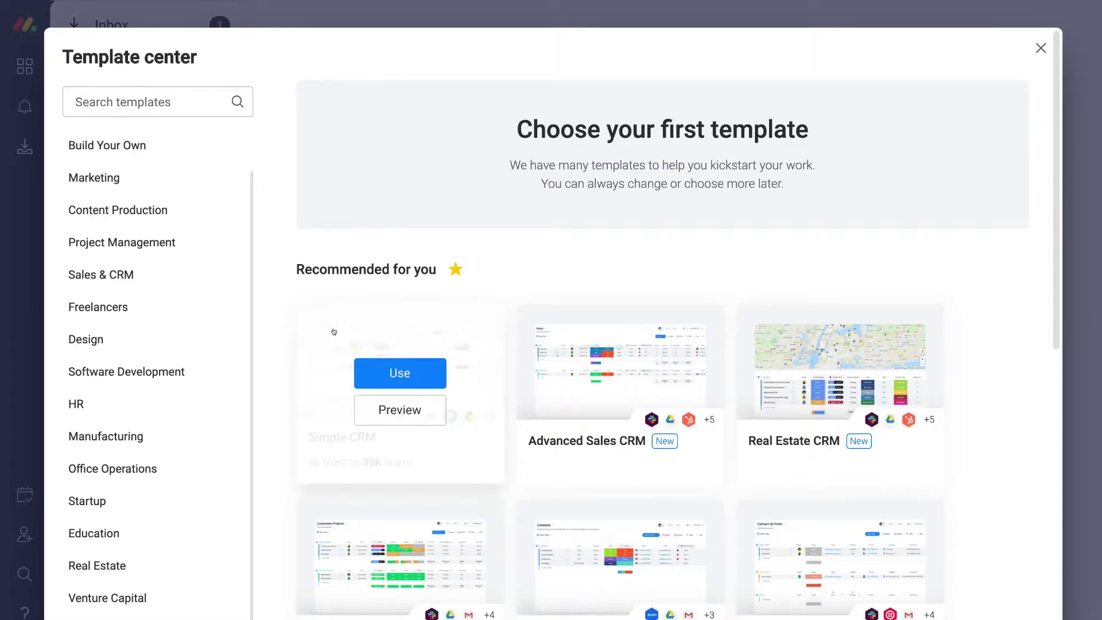
{"action": "mouse_move", "coordinate": [579, 437]}
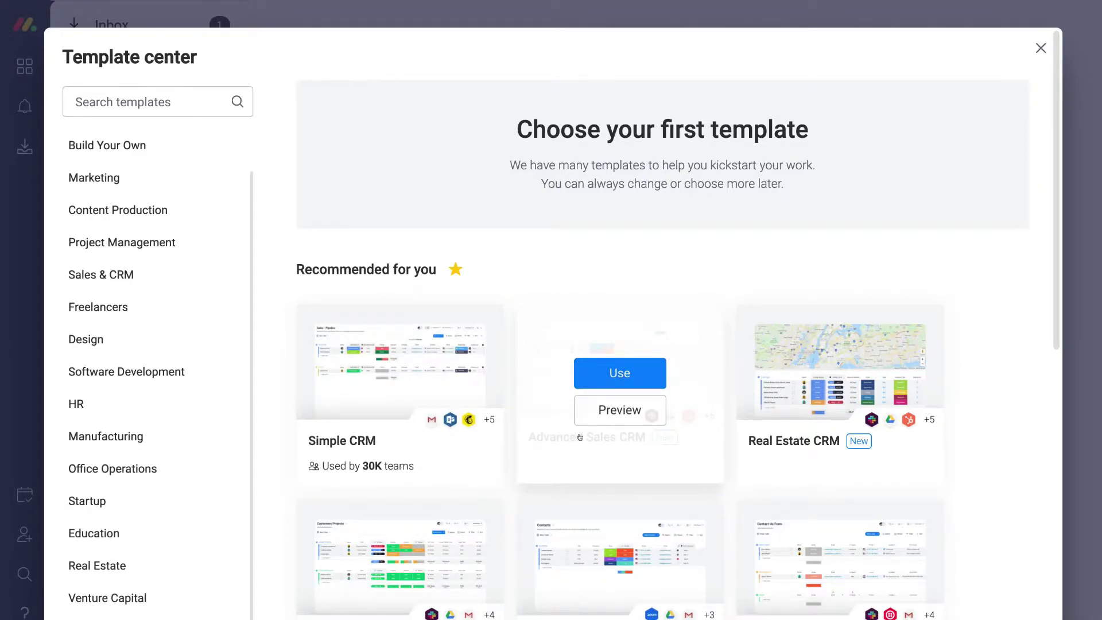
{"action": "mouse_move", "coordinate": [765, 440]}
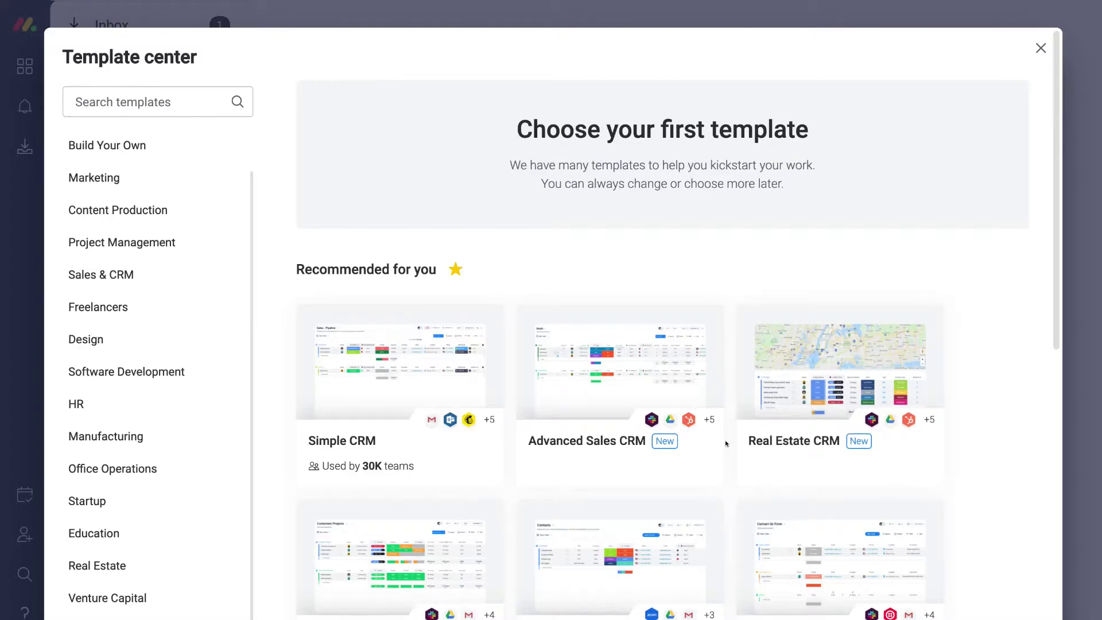
{"action": "scroll", "coordinate": [726, 443], "scroll_direction": "down", "scroll_amount": 8}
{"action": "scroll", "coordinate": [724, 443], "scroll_direction": "up", "scroll_amount": 9}
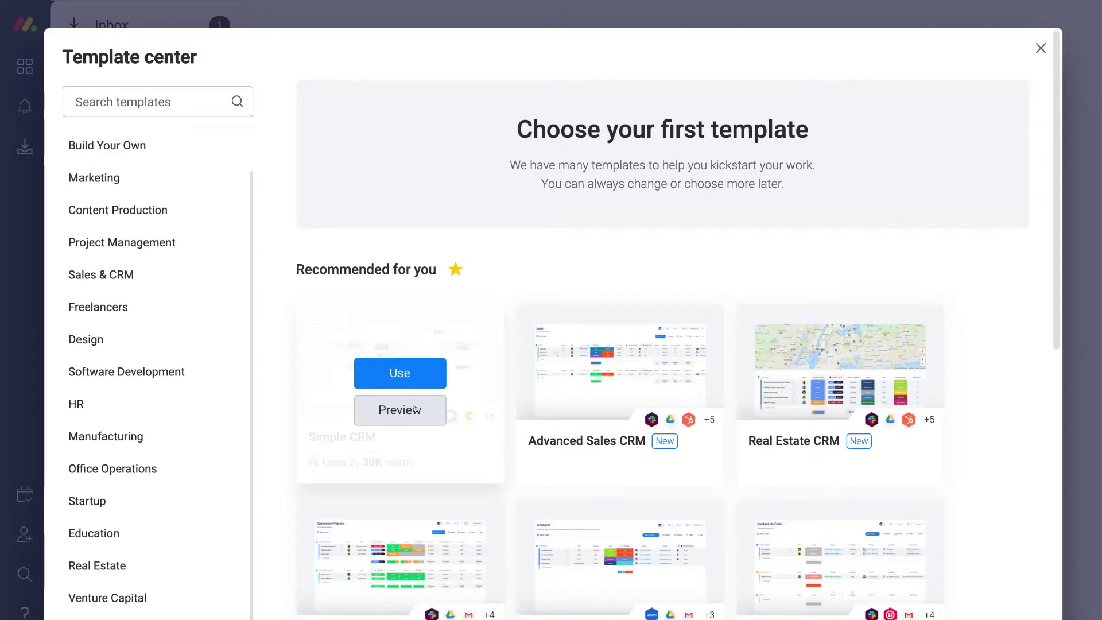
{"action": "left_click", "coordinate": [410, 373]}
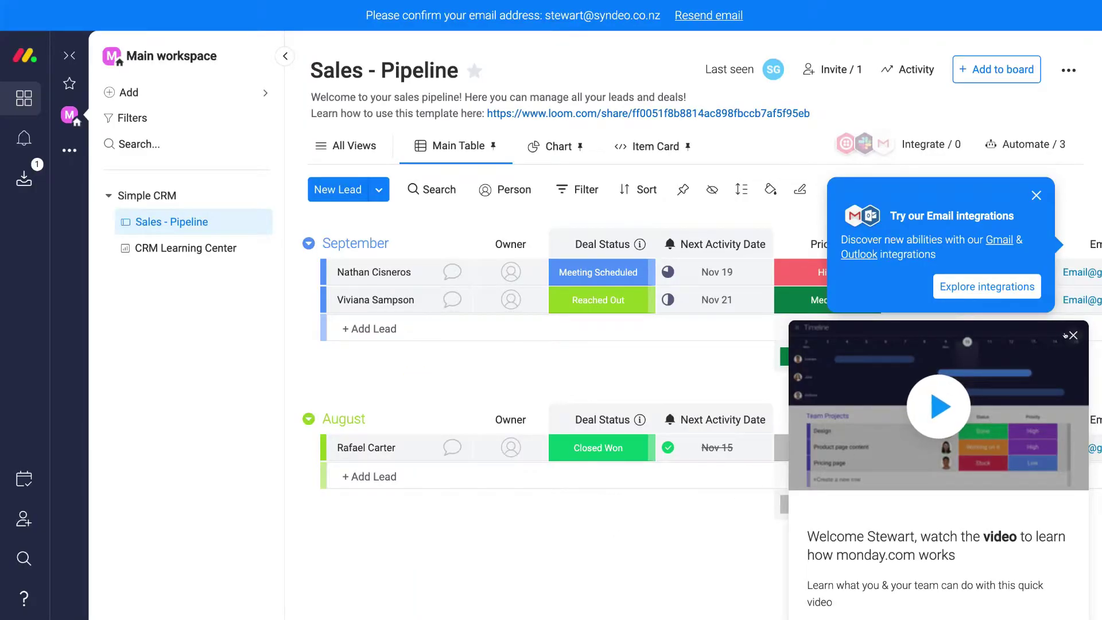
{"action": "left_click", "coordinate": [1070, 335]}
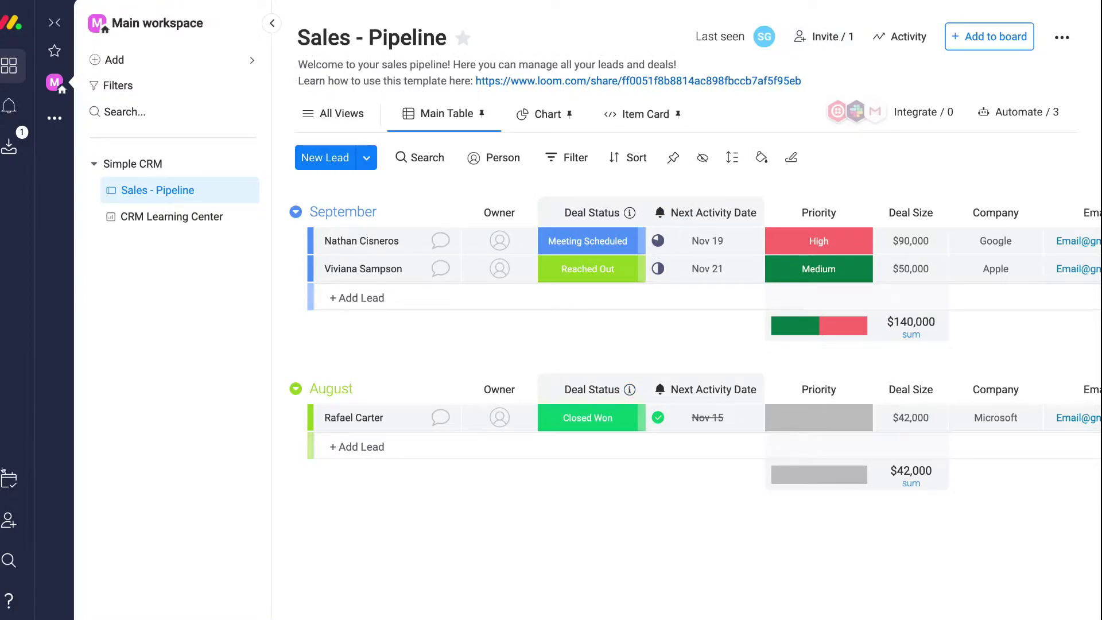
- Invite two developers to the account as members by entering their e-mail addresses and sending the invitations
{"action": "left_click", "coordinate": [6, 521]}
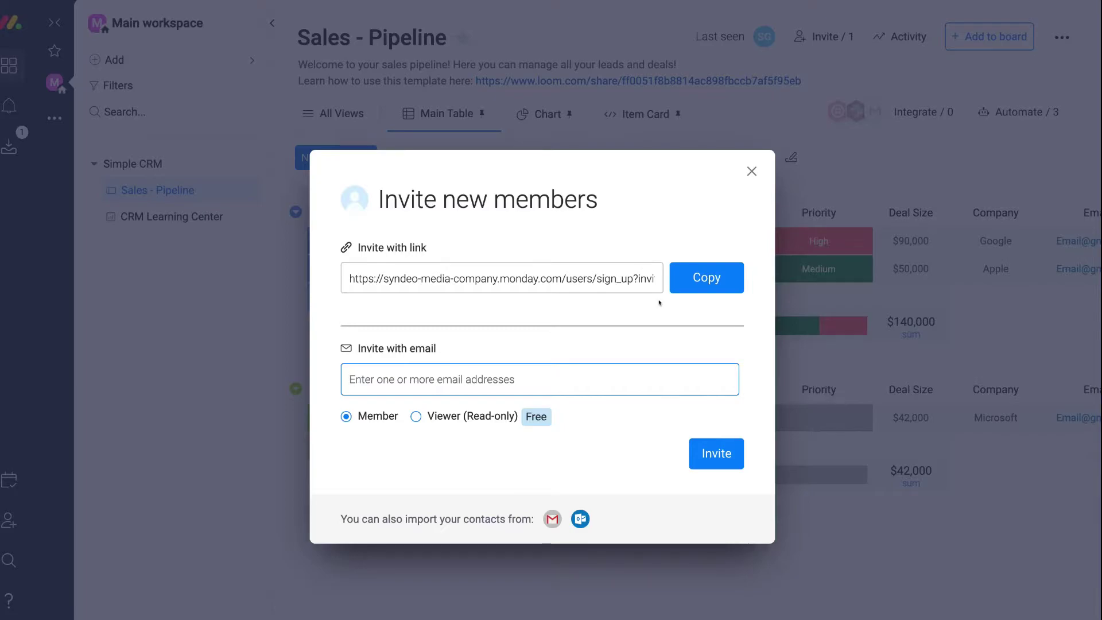
{"action": "left_click", "coordinate": [485, 379]}
{"action": "key", "text": "ctrl+v"}
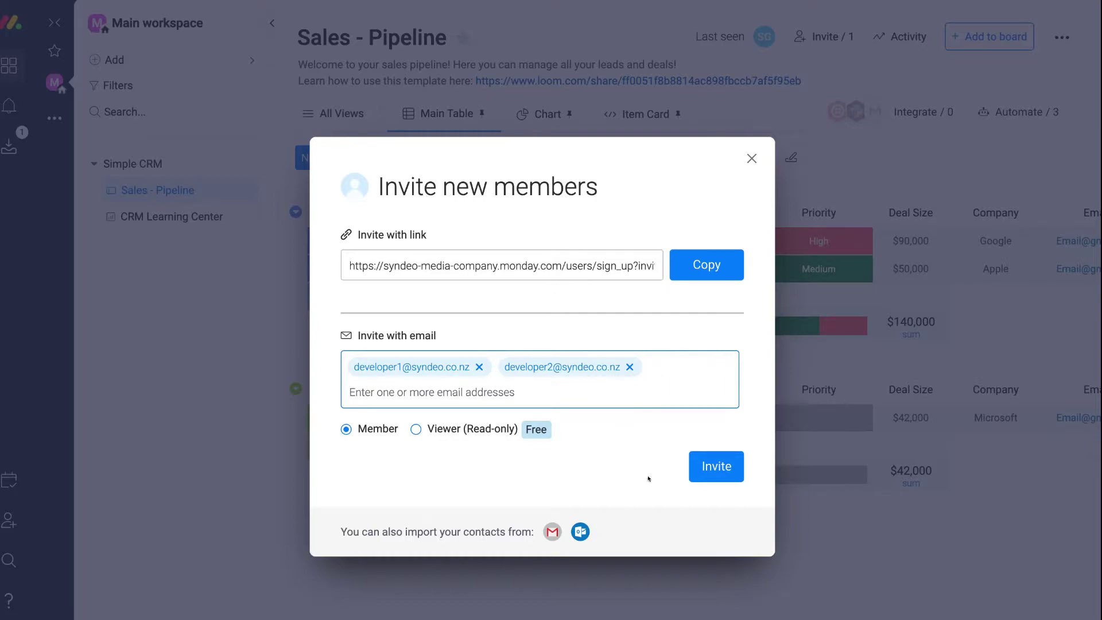
{"action": "left_click", "coordinate": [711, 462]}
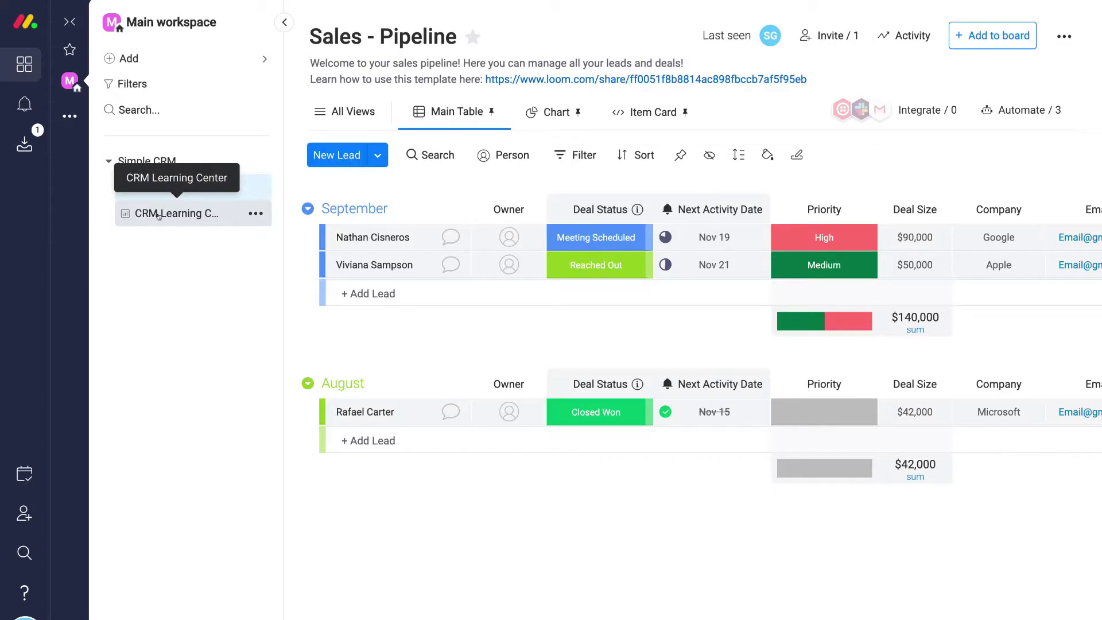
- Delete the CRM Learning Center dashboard from the Simple CRM folder
{"action": "left_click", "coordinate": [253, 214]}
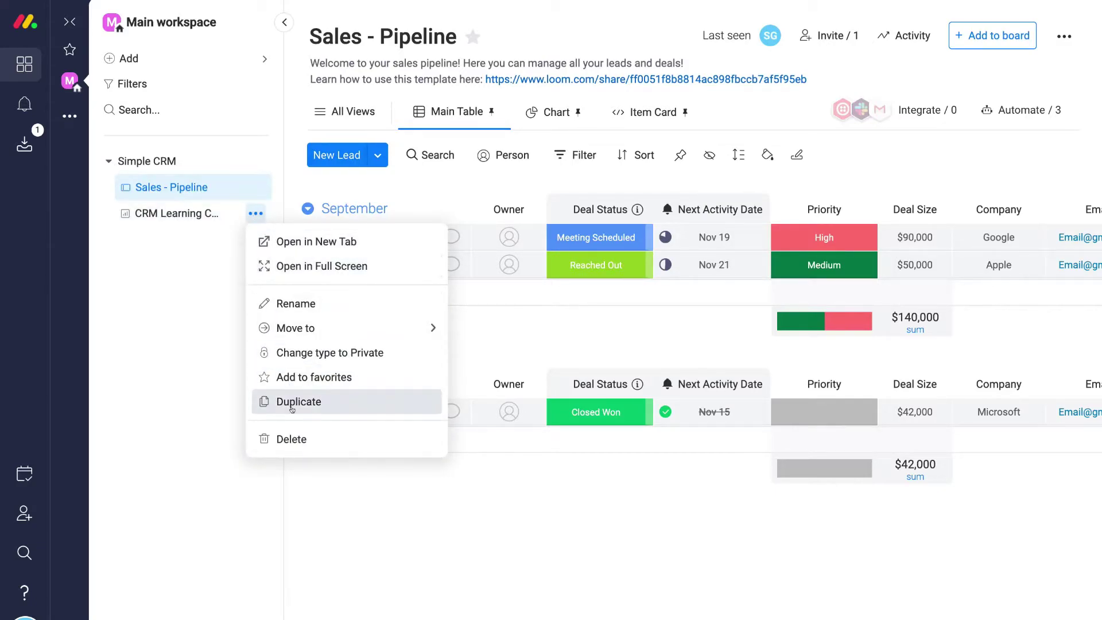
{"action": "left_click", "coordinate": [297, 439]}
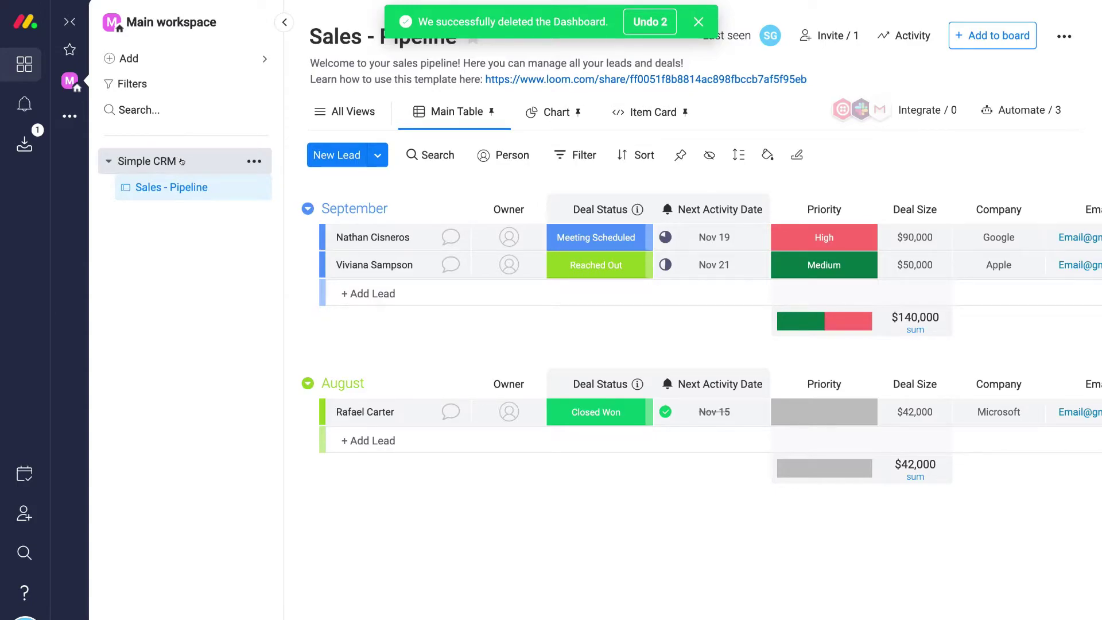
{"action": "left_click", "coordinate": [171, 59]}
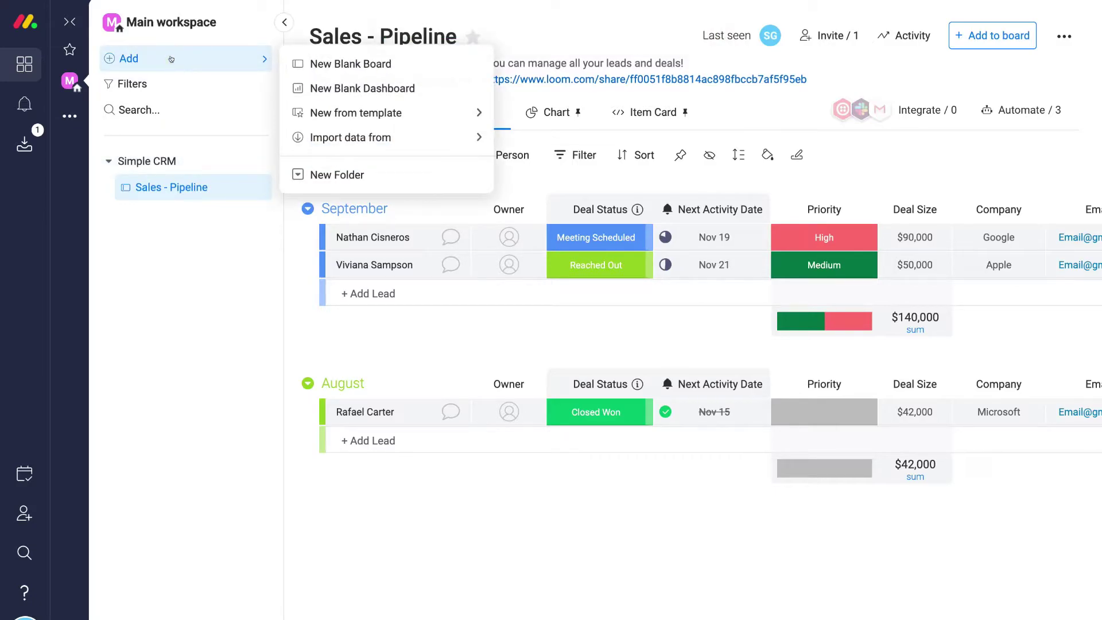
{"action": "mouse_move", "coordinate": [339, 114]}
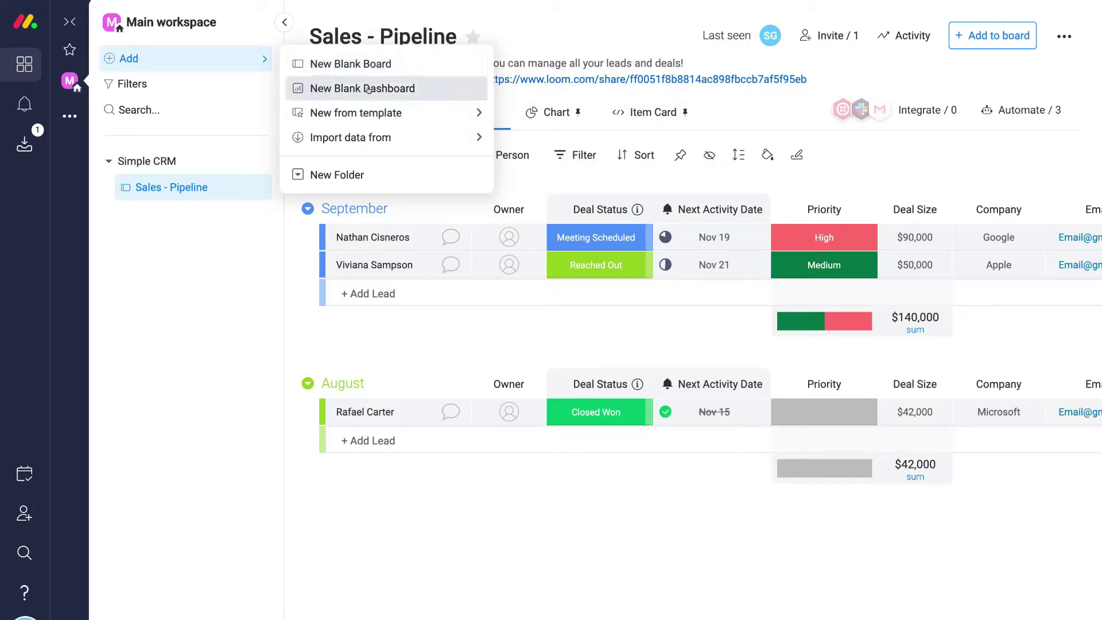
{"action": "left_click", "coordinate": [240, 263]}
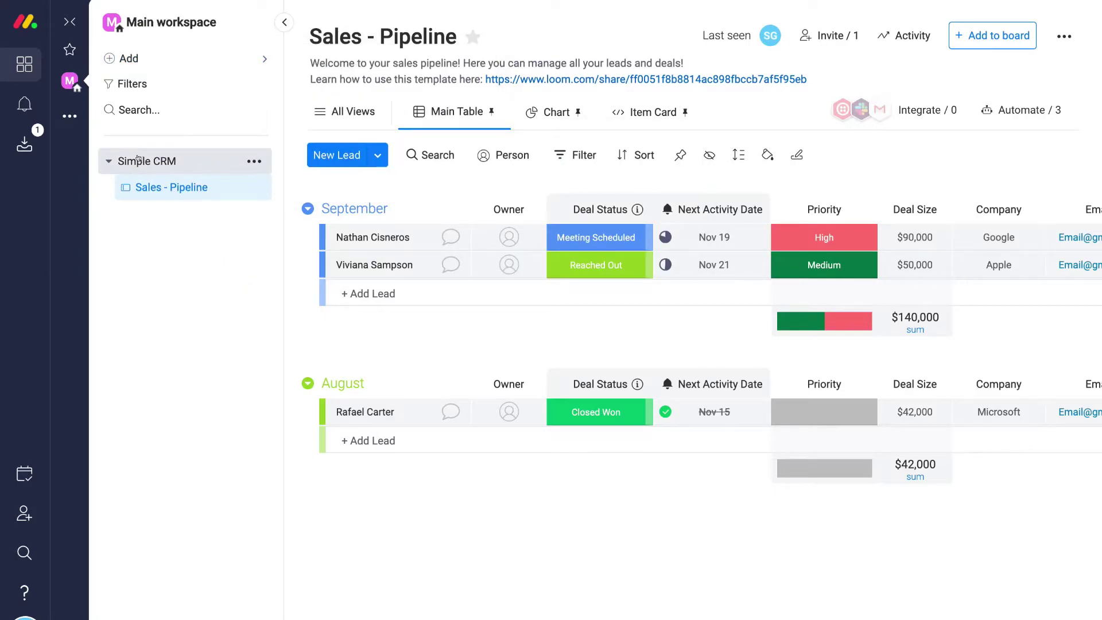
{"action": "mouse_move", "coordinate": [149, 187]}
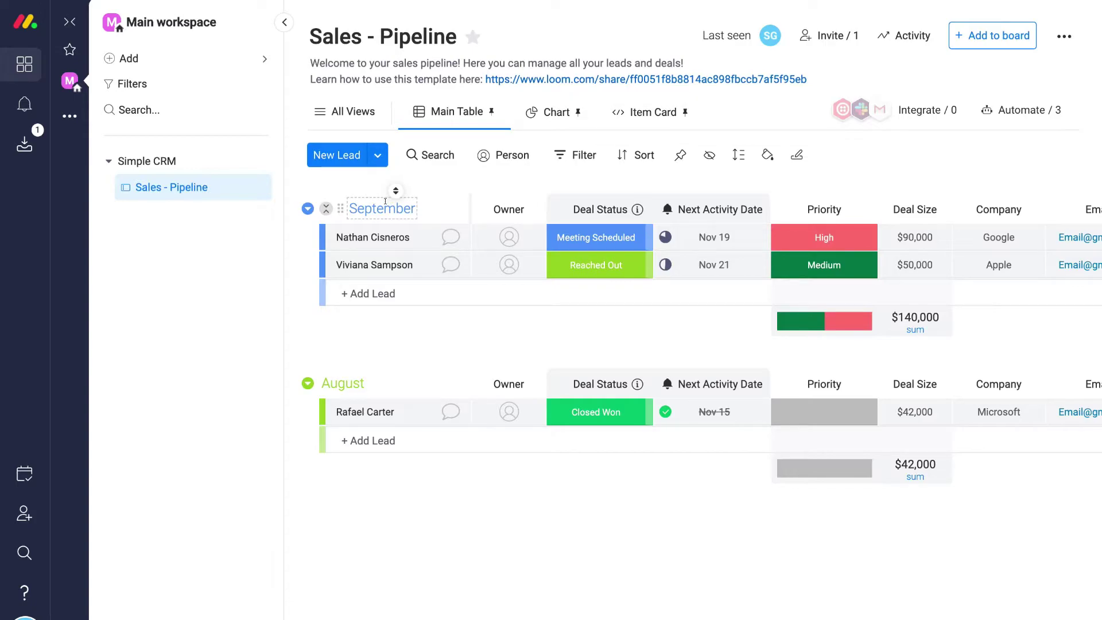
- Collapse the September and August groups on the Sales - Pipeline board, and expand both of them again
{"action": "left_click", "coordinate": [325, 208]}
{"action": "left_click", "coordinate": [321, 243]}
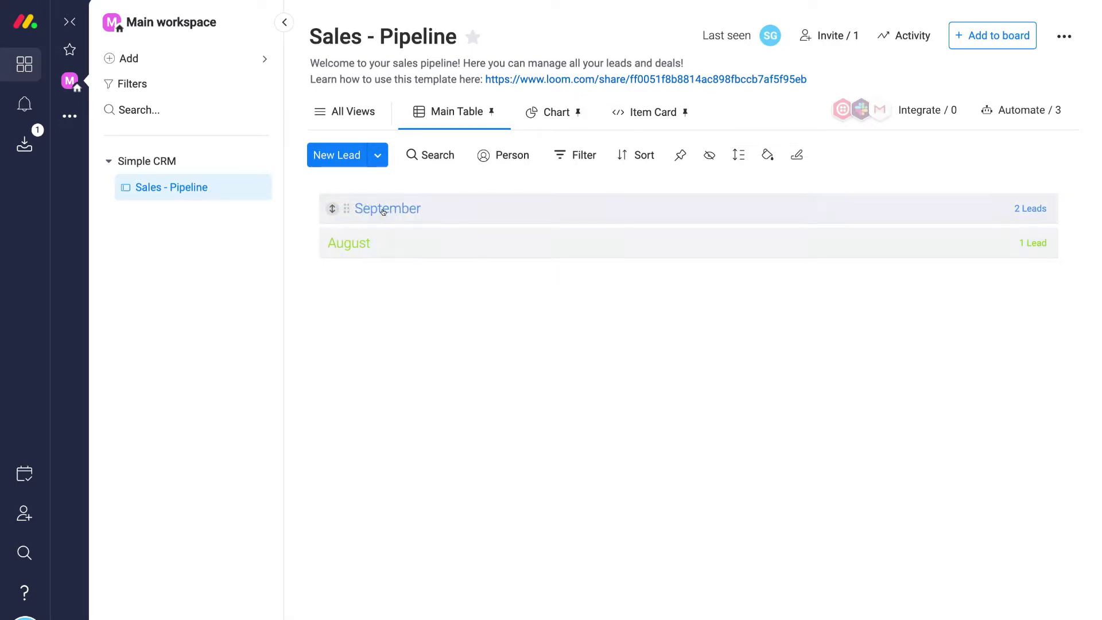
{"action": "left_click", "coordinate": [325, 207]}
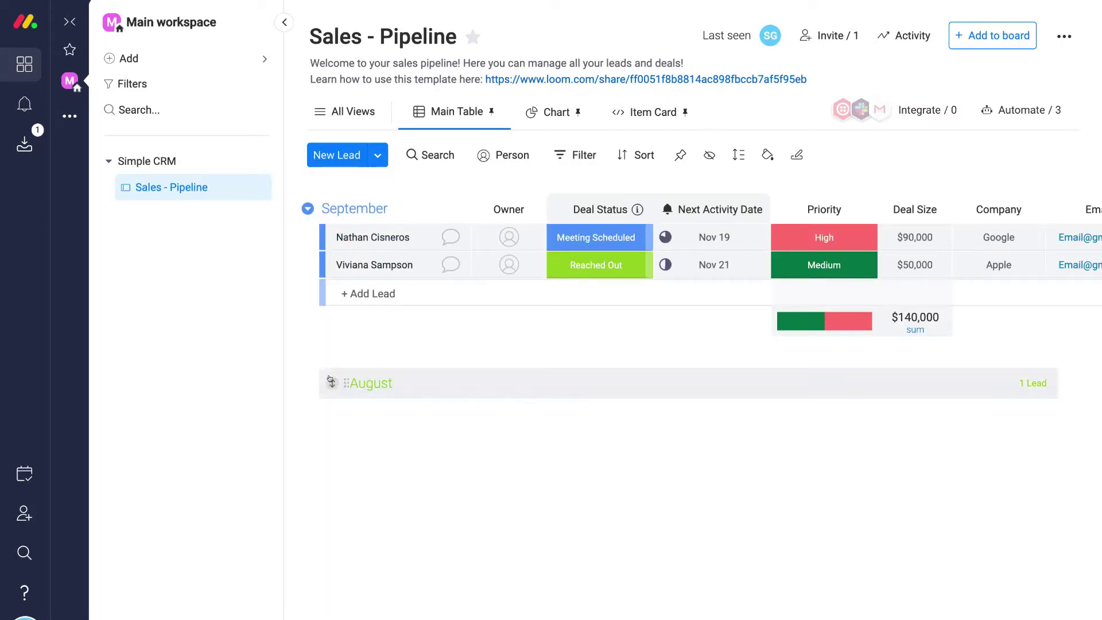
{"action": "left_click", "coordinate": [326, 382]}
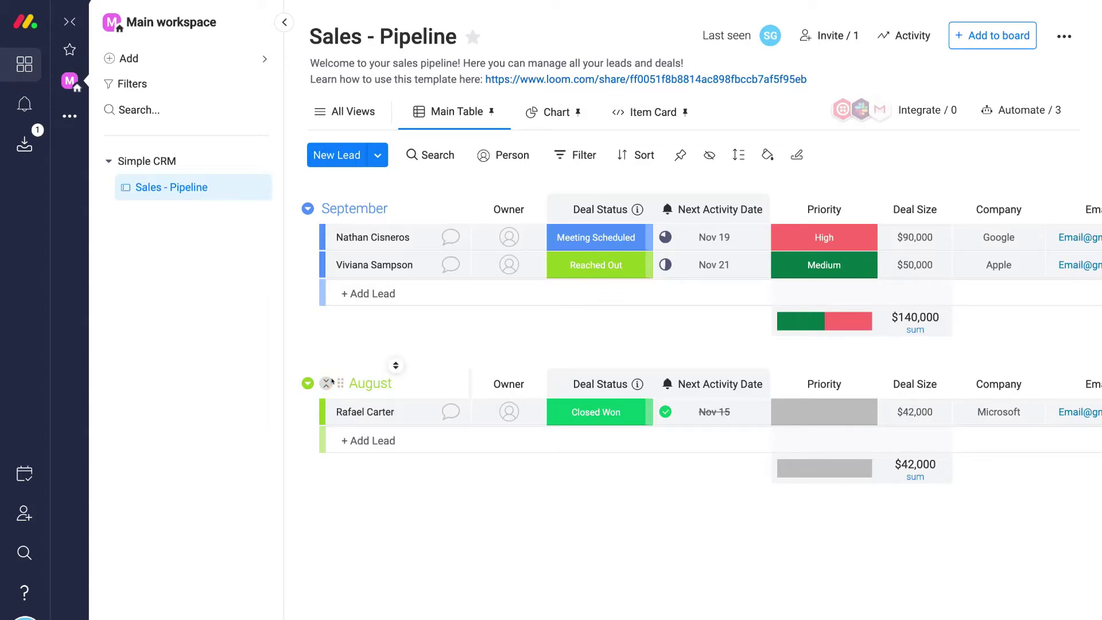
- Add a new group of leads to the Sales - Pipeline board and name it October
{"action": "left_click", "coordinate": [374, 156]}
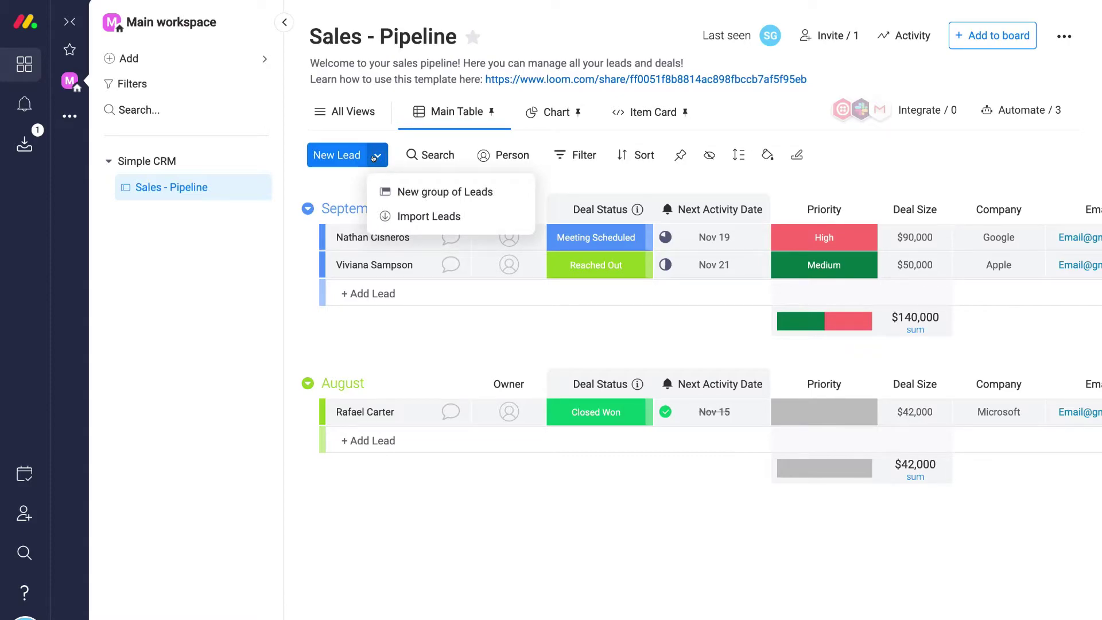
{"action": "left_click", "coordinate": [459, 193]}
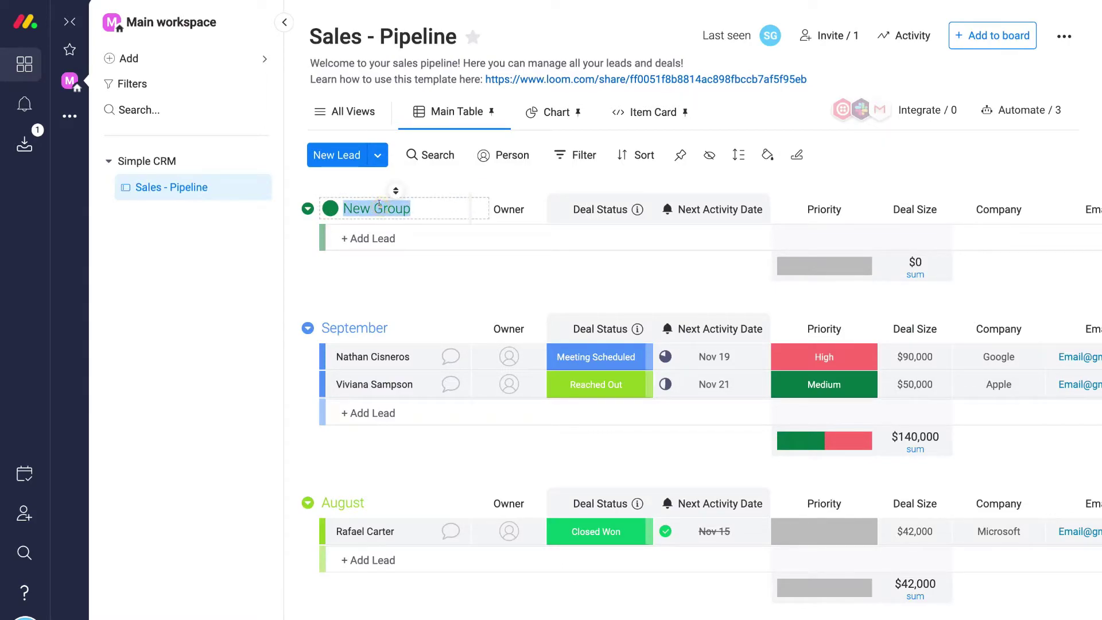
{"action": "type", "text": "October"}
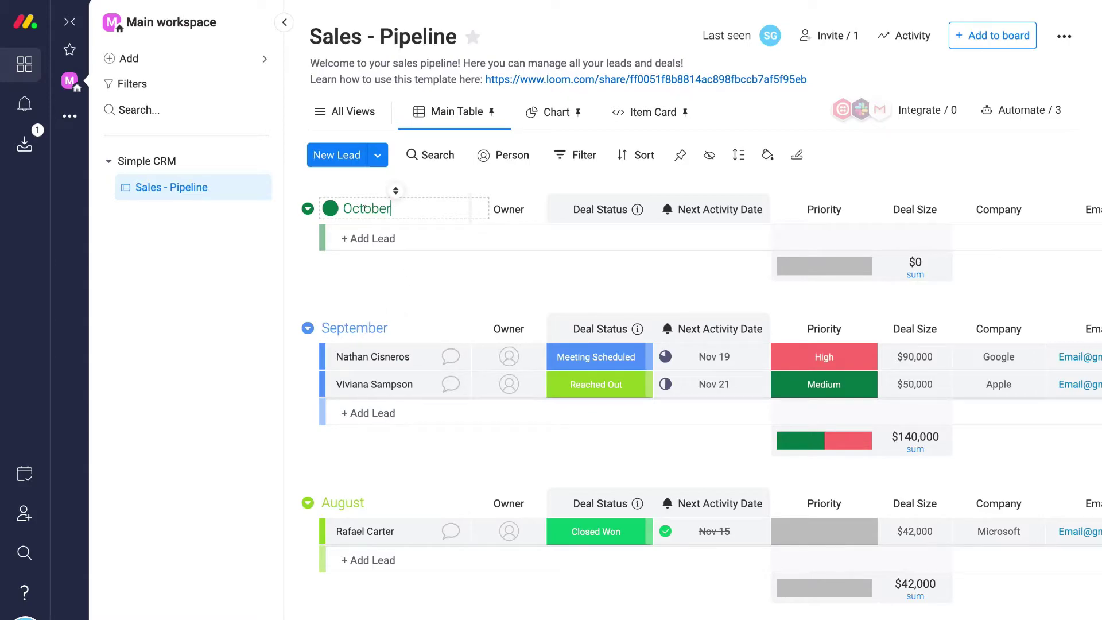
{"action": "left_click", "coordinate": [364, 237]}
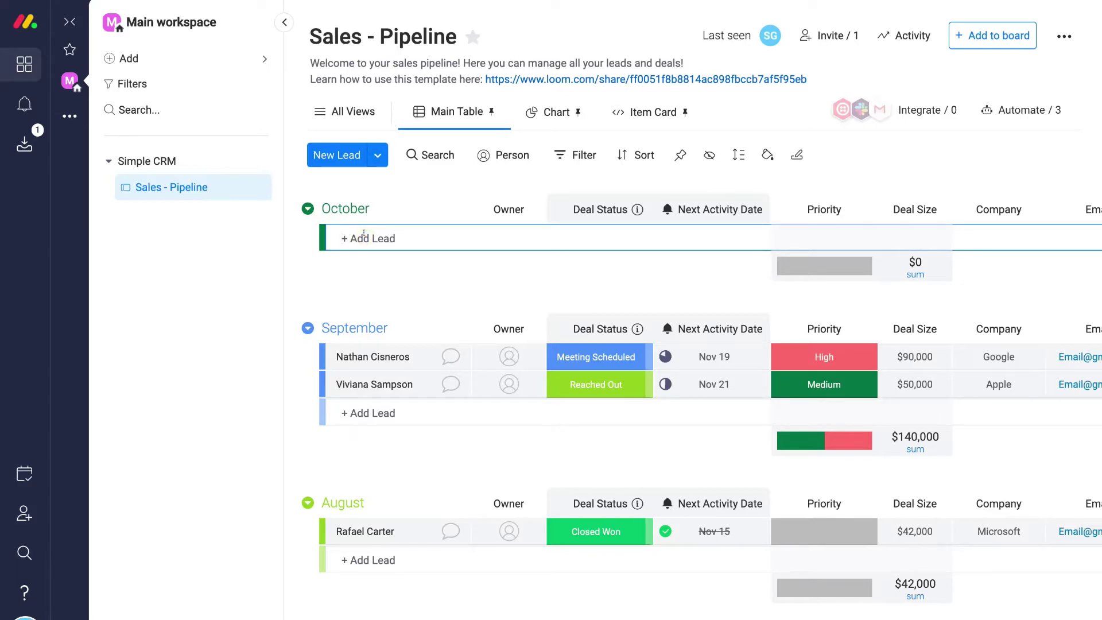
- Examine the Deal Status column's options and look across the board's remaining columns as far as Creation Log
{"action": "scroll", "coordinate": [364, 234], "scroll_direction": "right", "scroll_amount": 2}
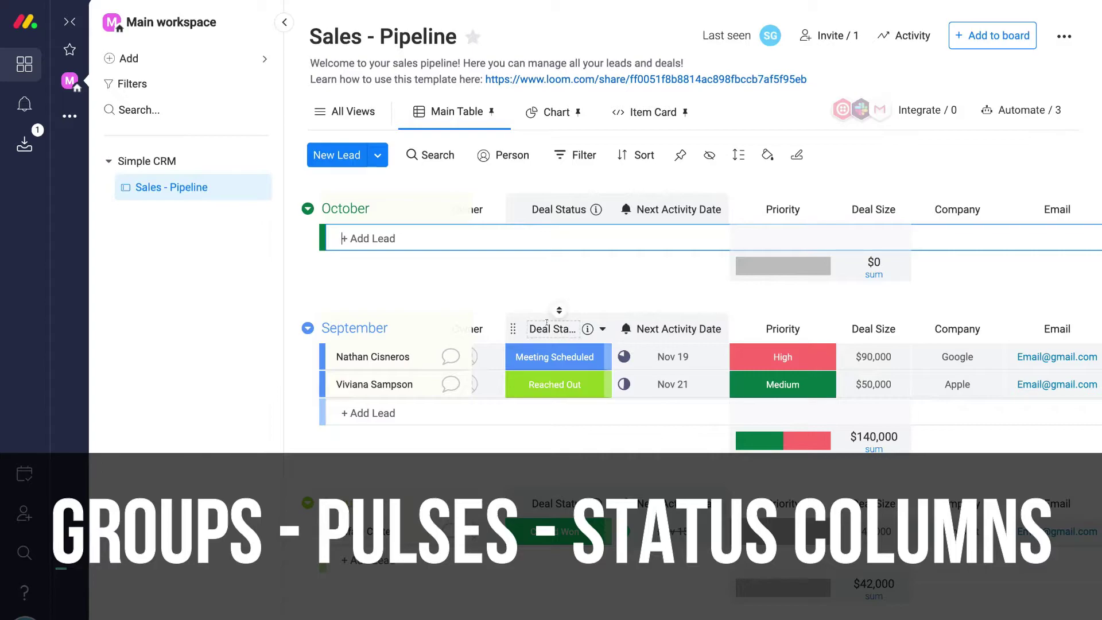
{"action": "left_click", "coordinate": [602, 329]}
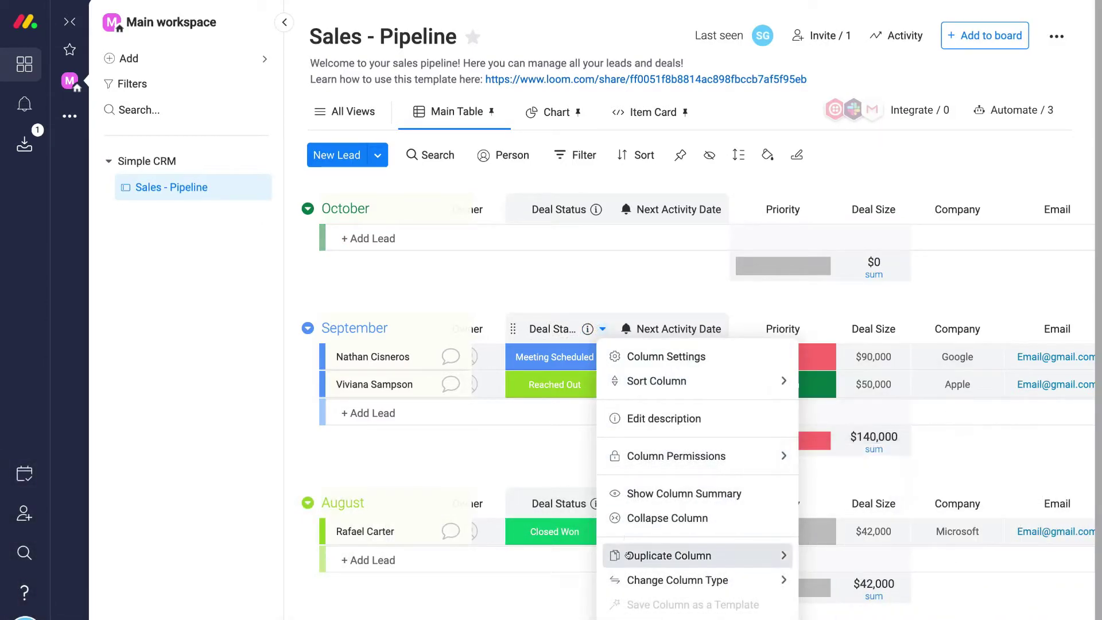
{"action": "left_click", "coordinate": [593, 283]}
{"action": "scroll", "coordinate": [757, 336], "scroll_direction": "right", "scroll_amount": 1}
{"action": "scroll", "coordinate": [757, 336], "scroll_direction": "right", "scroll_amount": 3}
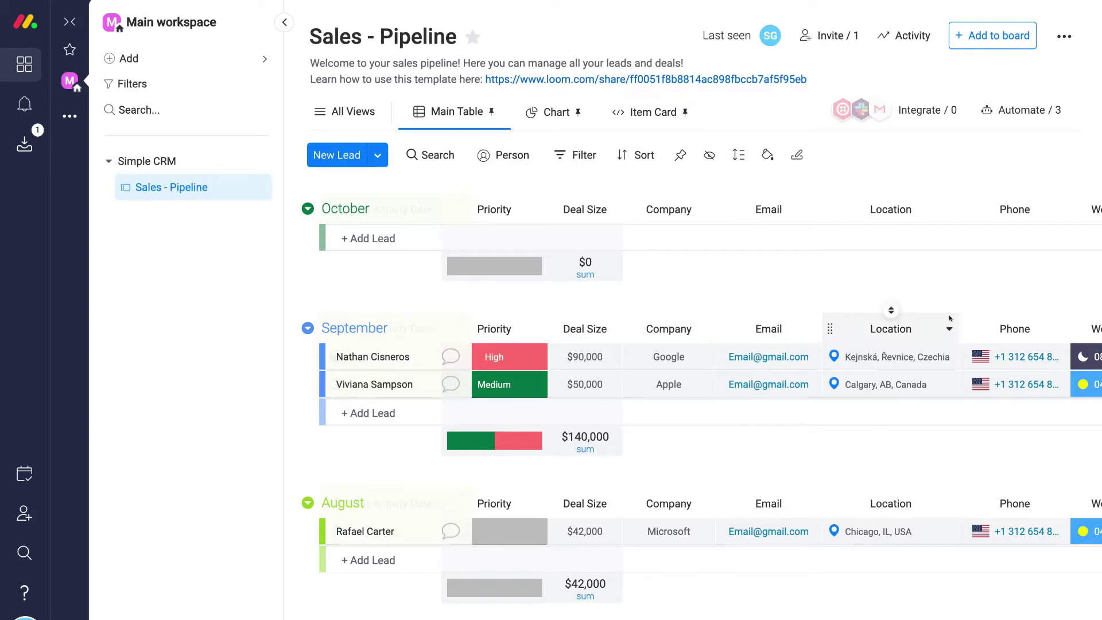
{"action": "scroll", "coordinate": [988, 322], "scroll_direction": "right", "scroll_amount": 2}
{"action": "scroll", "coordinate": [988, 322], "scroll_direction": "right", "scroll_amount": 1}
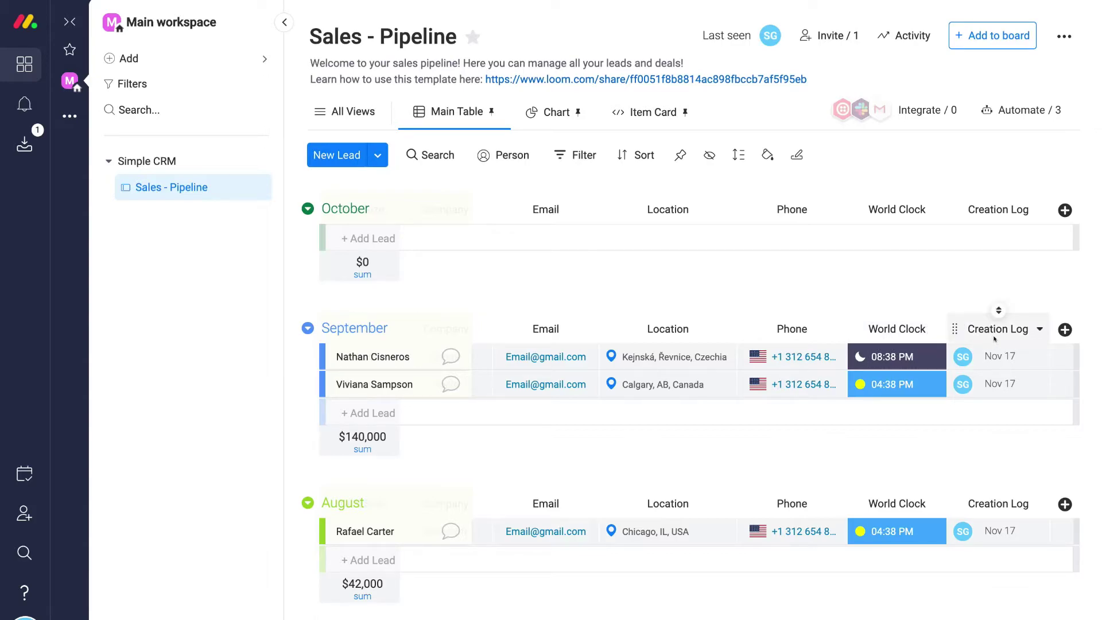
- Browse the column types available in the Column Center, from Essentials through Team Power-Up, and close it without adding one
{"action": "left_click", "coordinate": [1063, 330]}
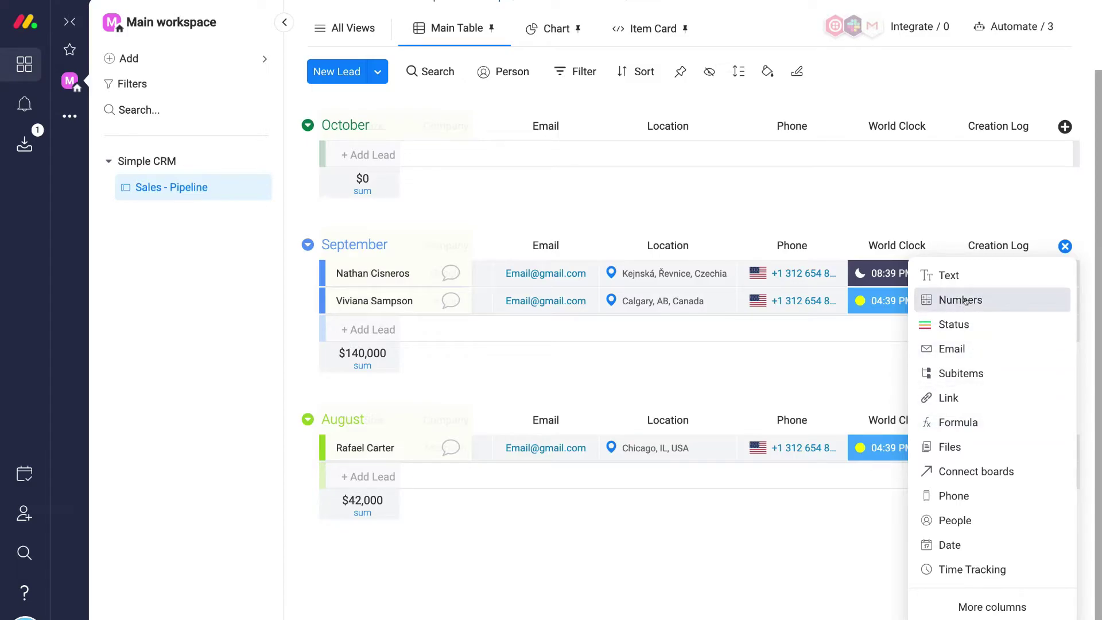
{"action": "left_click", "coordinate": [982, 606]}
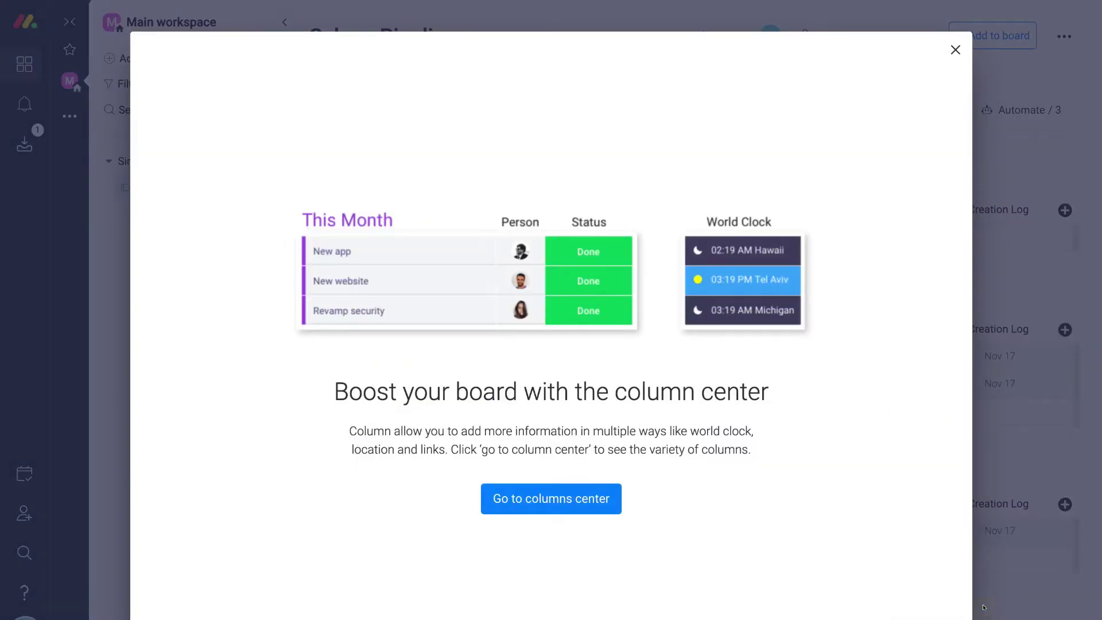
{"action": "left_click", "coordinate": [580, 495]}
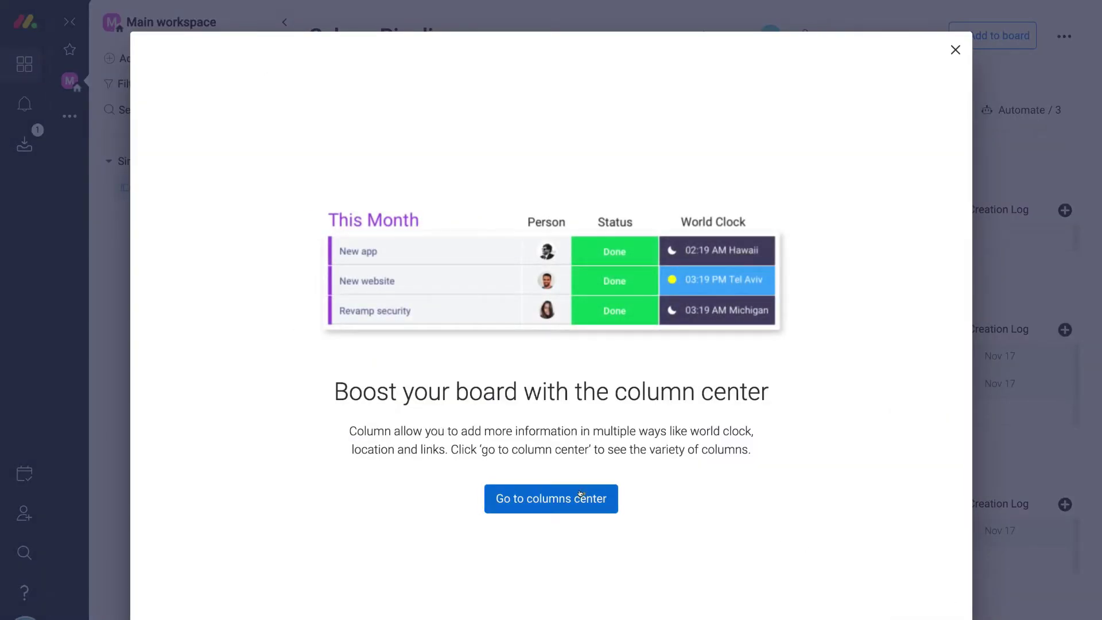
{"action": "scroll", "coordinate": [674, 408], "scroll_direction": "down", "scroll_amount": 5}
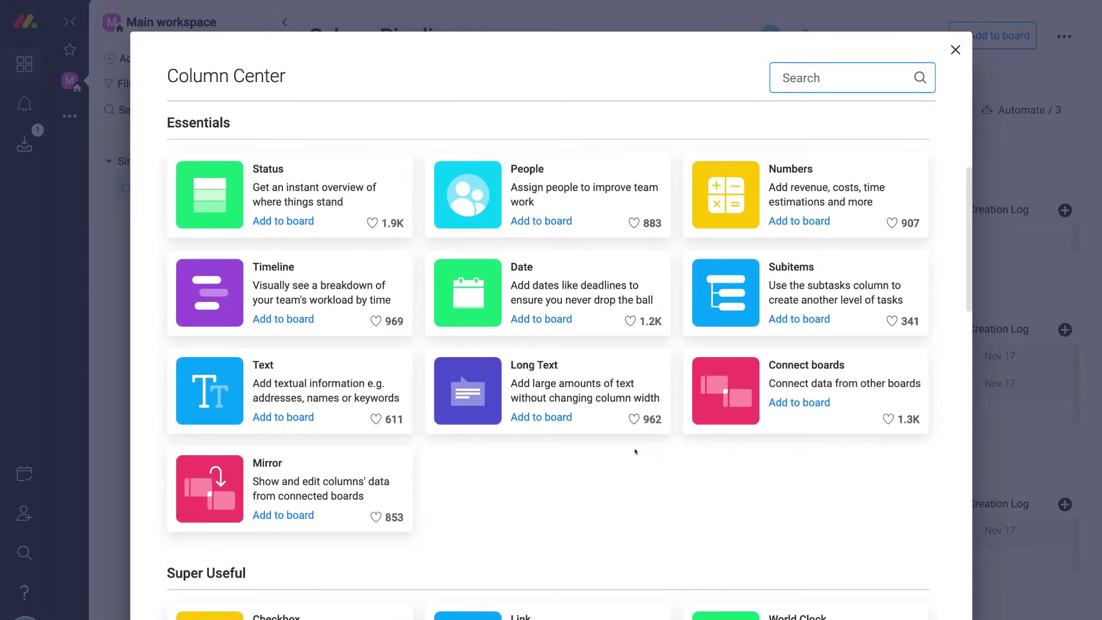
{"action": "scroll", "coordinate": [635, 451], "scroll_direction": "down", "scroll_amount": 1}
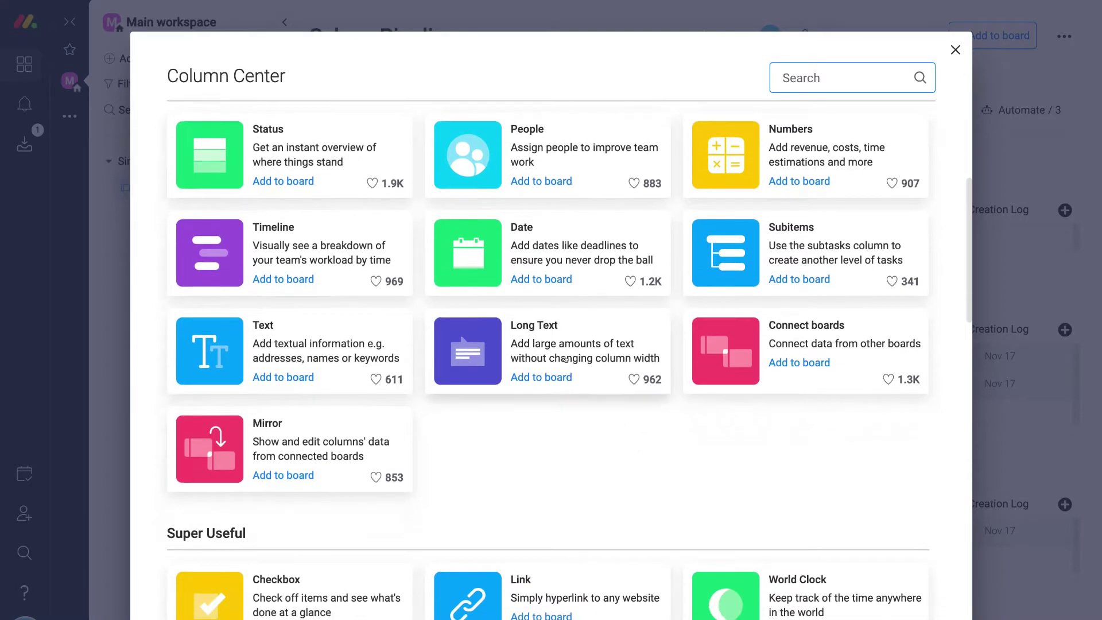
{"action": "scroll", "coordinate": [504, 467], "scroll_direction": "down", "scroll_amount": 6}
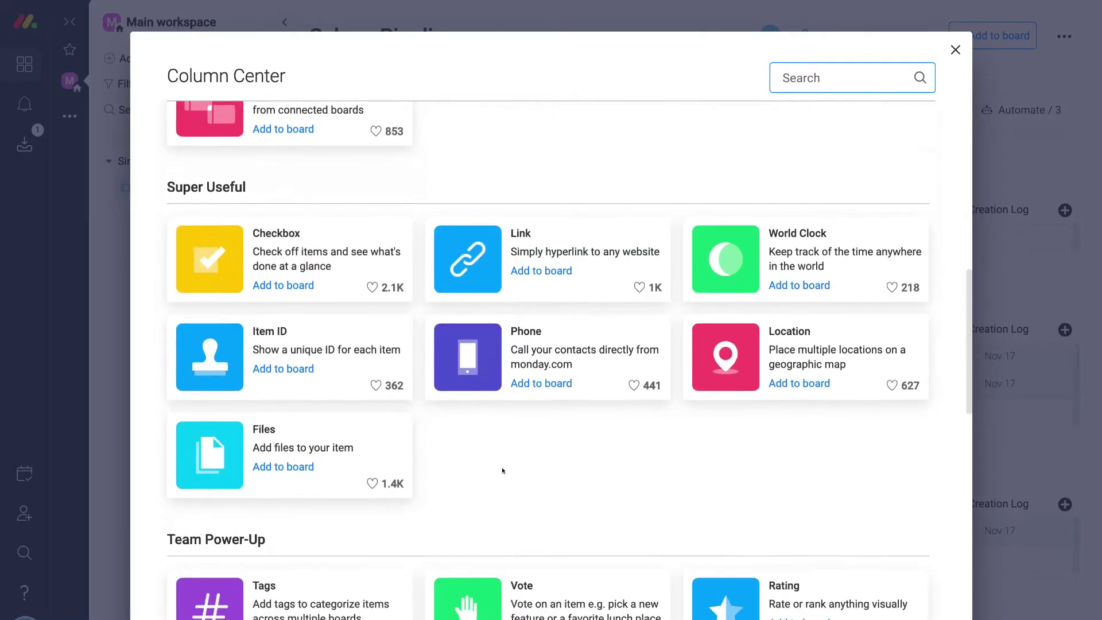
{"action": "scroll", "coordinate": [472, 466], "scroll_direction": "down", "scroll_amount": 2}
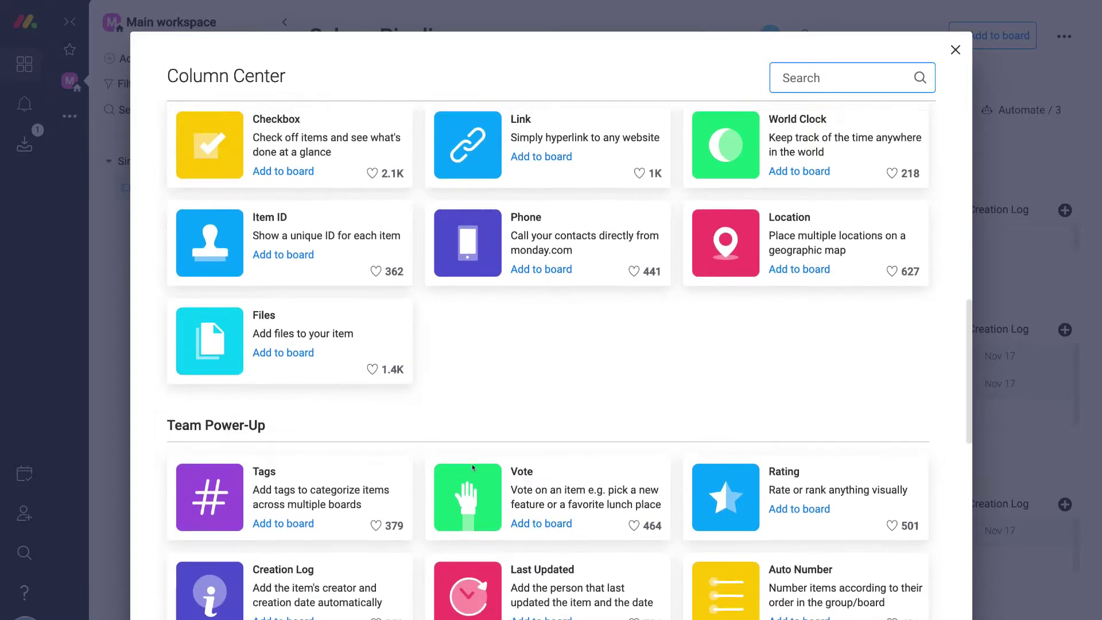
{"action": "scroll", "coordinate": [470, 467], "scroll_direction": "up", "scroll_amount": 4}
{"action": "scroll", "coordinate": [469, 467], "scroll_direction": "up", "scroll_amount": 1}
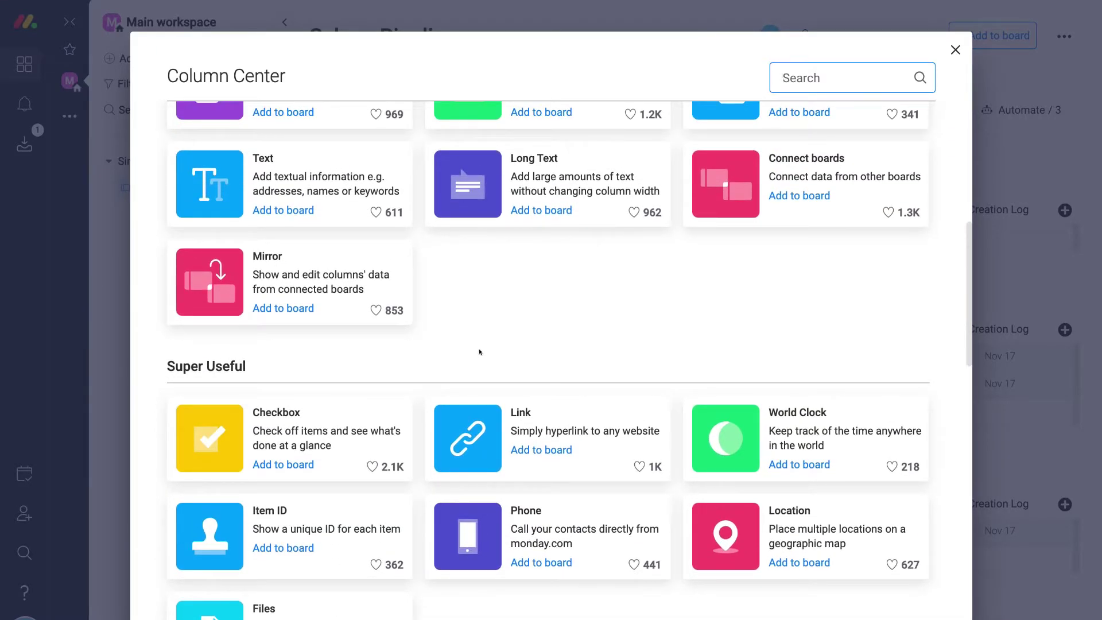
{"action": "left_click", "coordinate": [955, 50]}
- Set the priority of the first lead in the September group to Medium
{"action": "left_click", "coordinate": [681, 356]}
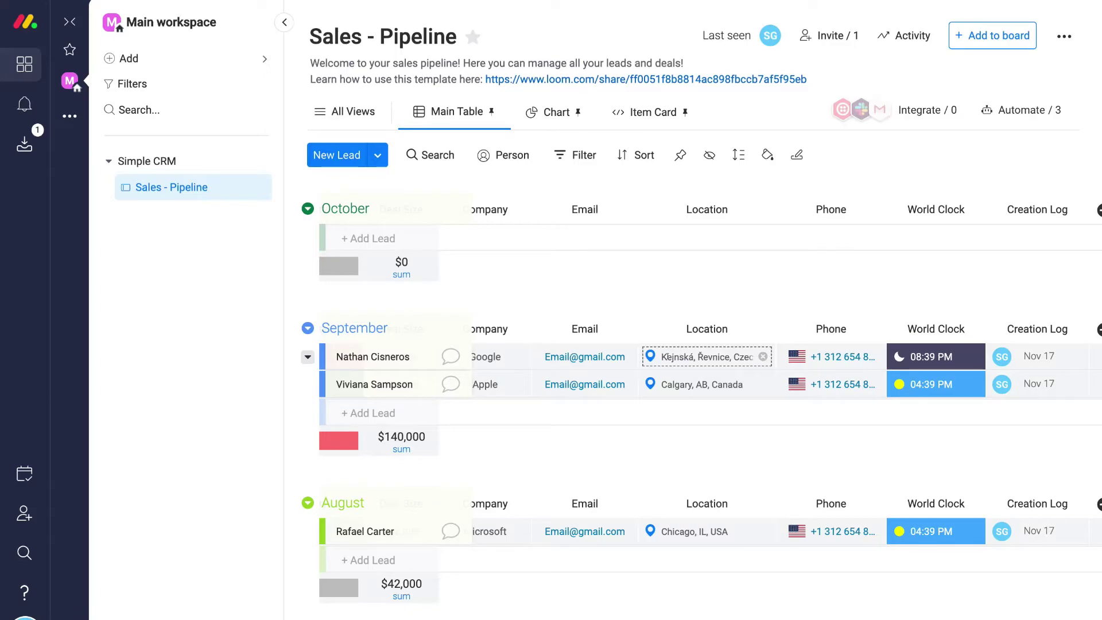
{"action": "scroll", "coordinate": [582, 356], "scroll_direction": "left", "scroll_amount": 5}
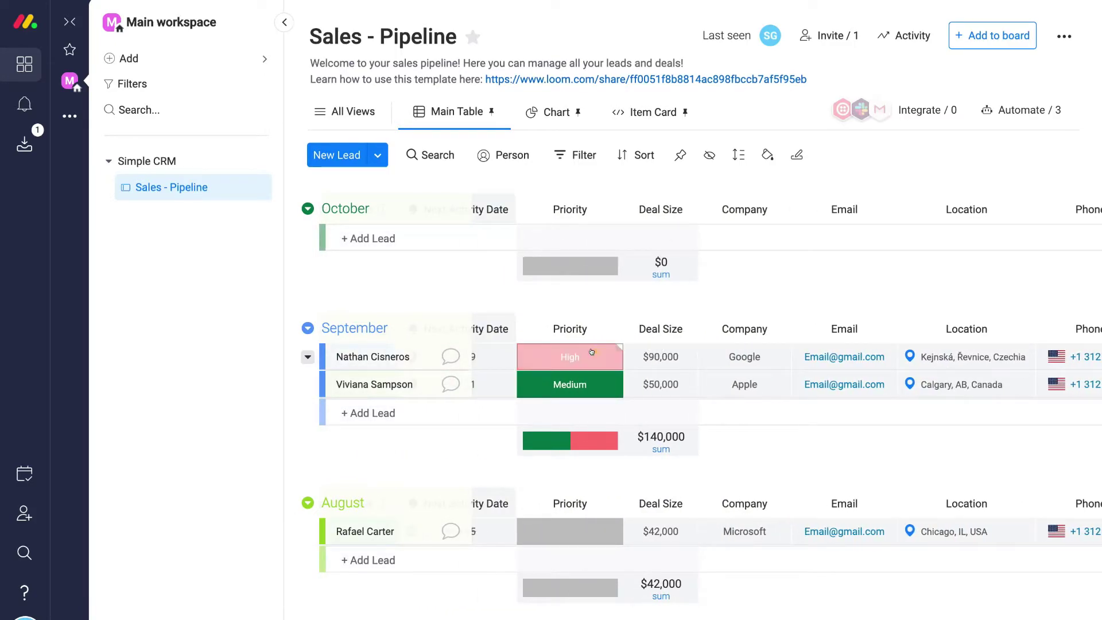
{"action": "left_click", "coordinate": [591, 352]}
{"action": "left_click", "coordinate": [585, 419]}
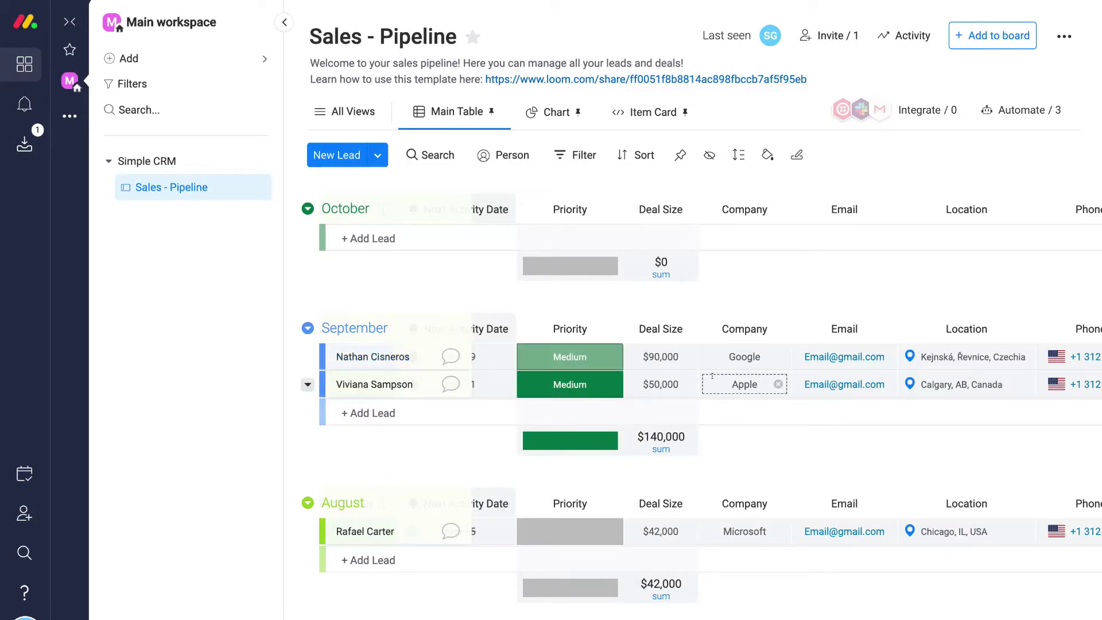
- Open the Company value of the first September lead for editing and leave it again
{"action": "scroll", "coordinate": [711, 357], "scroll_direction": "right", "scroll_amount": 1}
{"action": "left_click", "coordinate": [712, 357]}
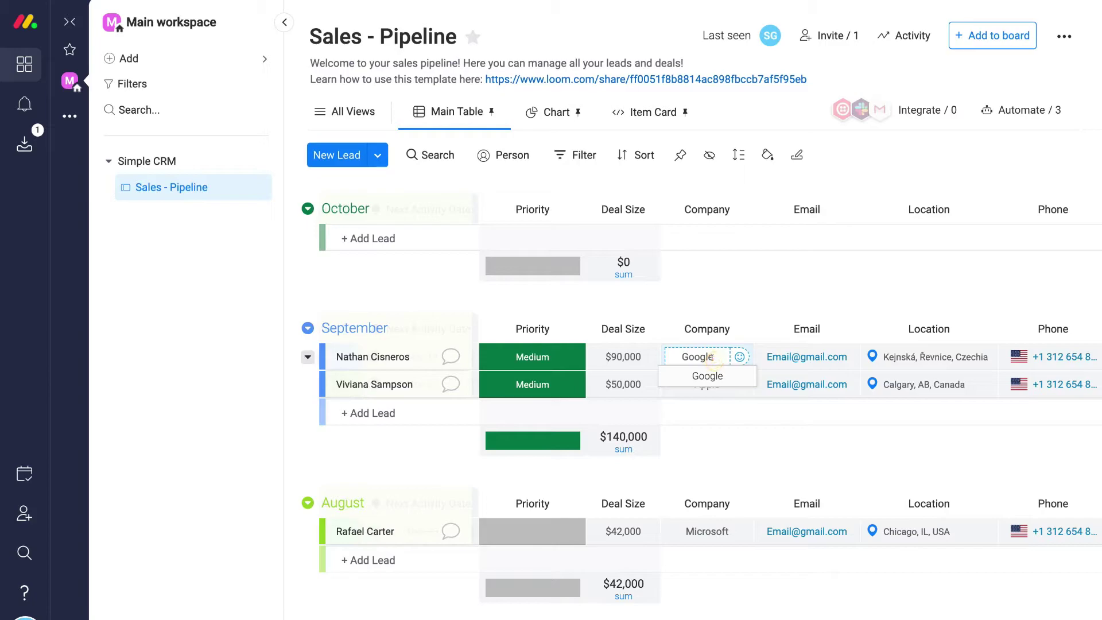
{"action": "key", "text": "Return"}
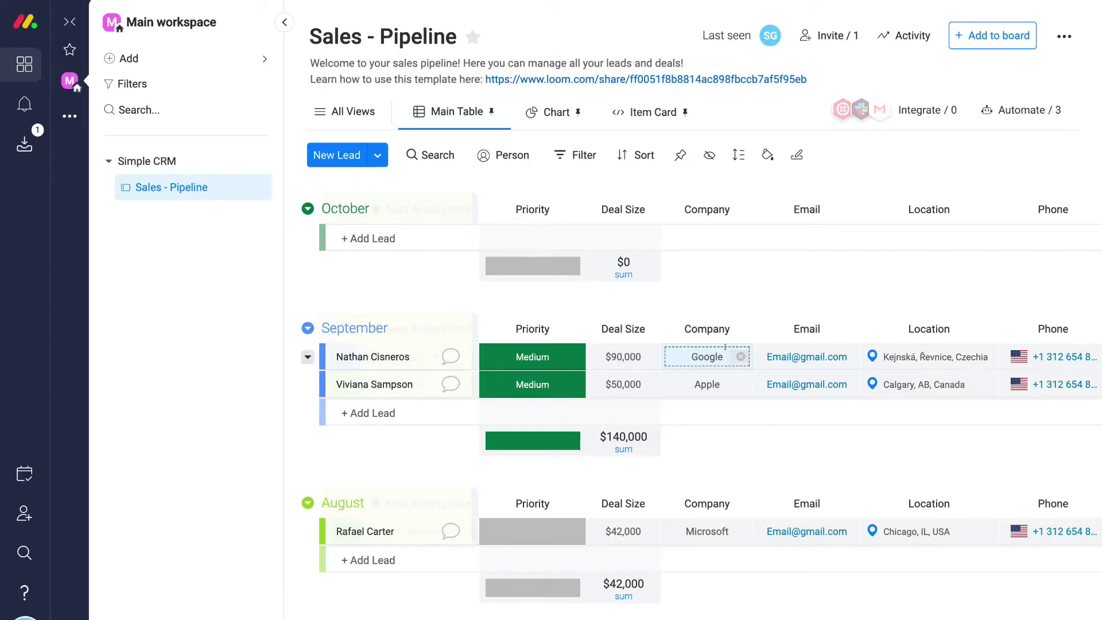
- Add a lead with the default name New Lead to the October group and check the options for new groups and importing leads
{"action": "scroll", "coordinate": [394, 442], "scroll_direction": "left", "scroll_amount": 5}
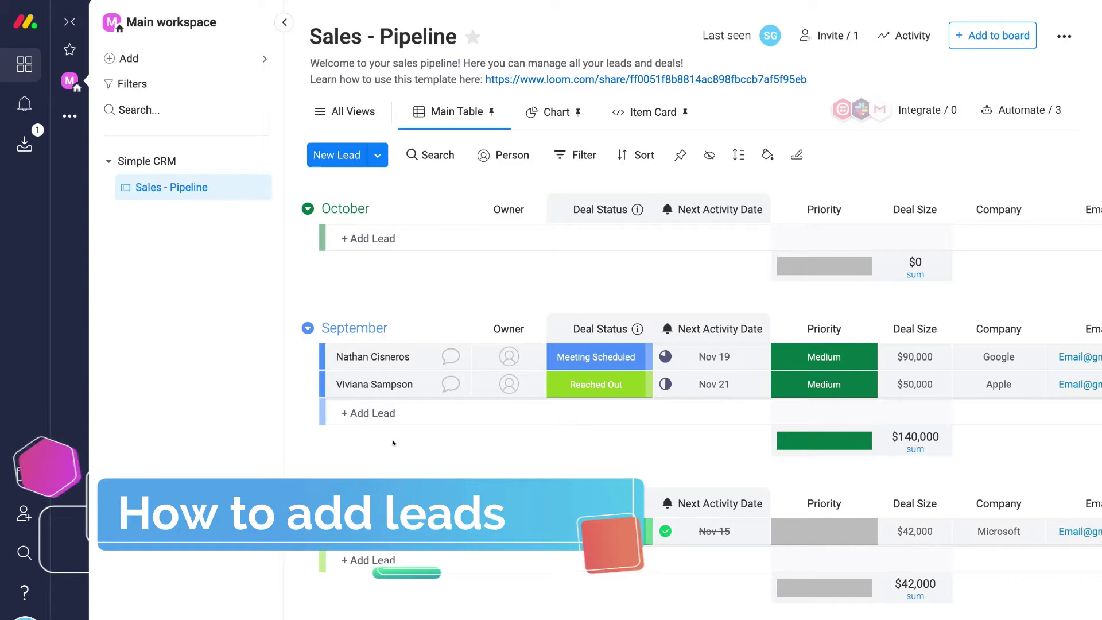
{"action": "left_click", "coordinate": [343, 156]}
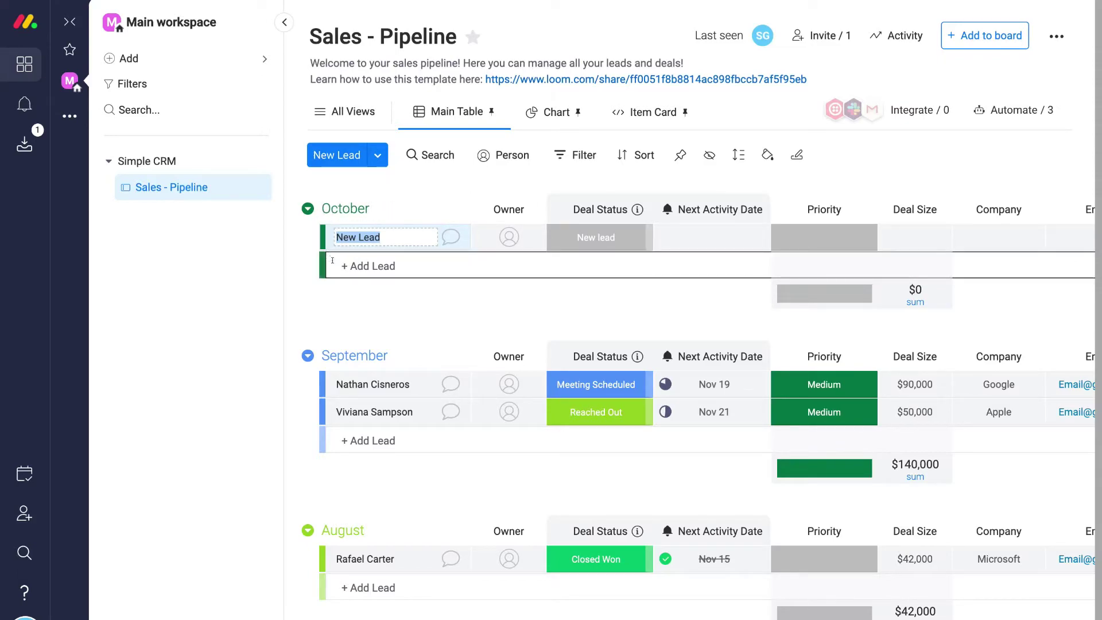
{"action": "left_click", "coordinate": [361, 263]}
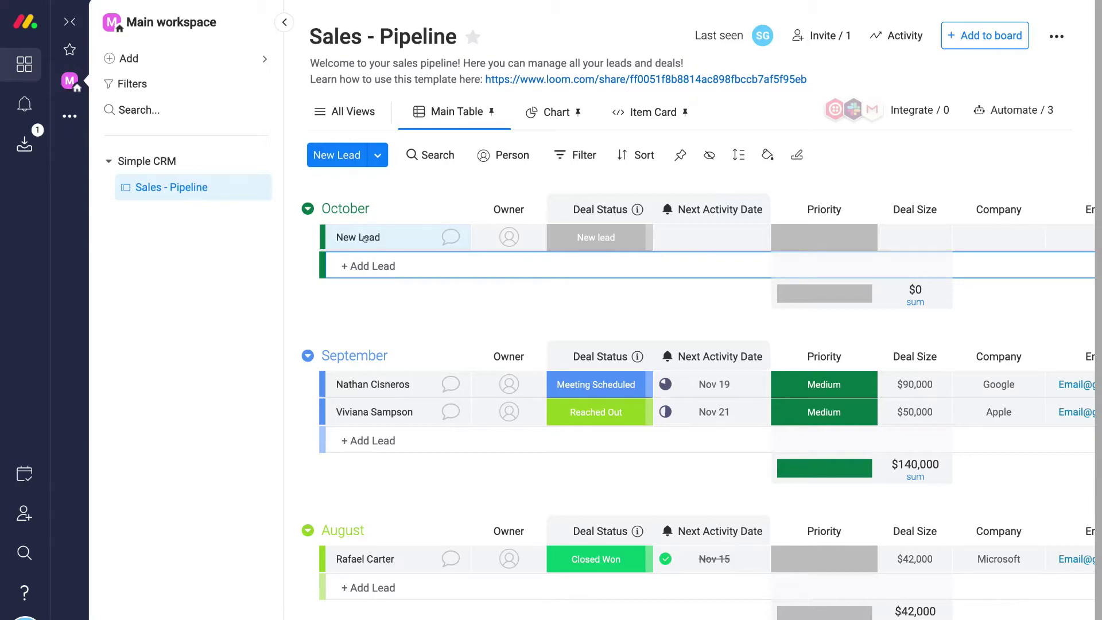
{"action": "left_click", "coordinate": [371, 157]}
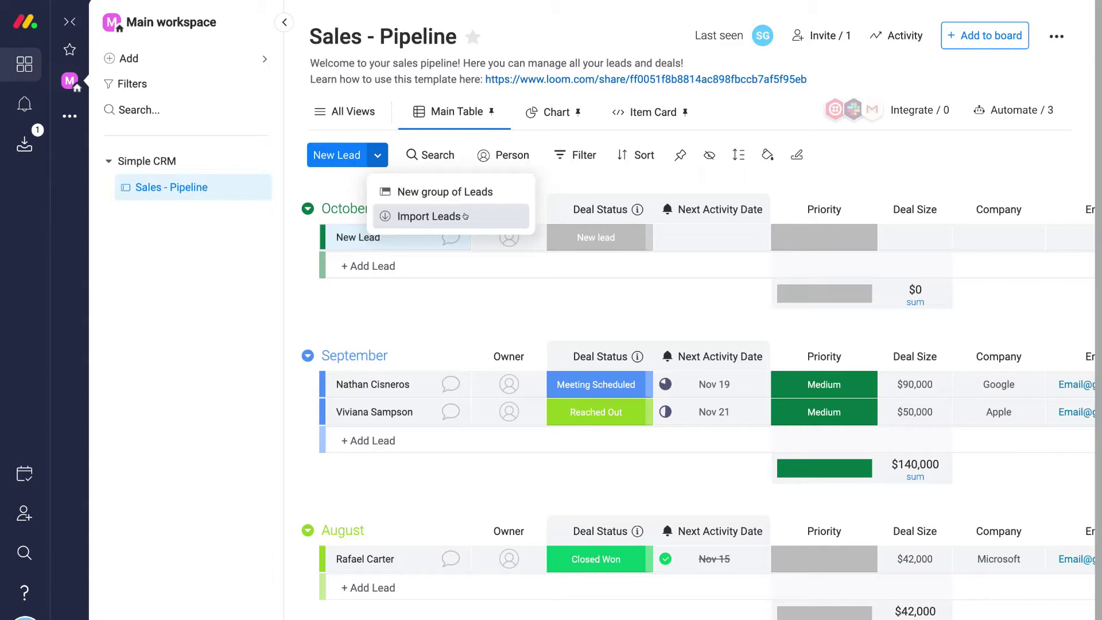
{"action": "left_click", "coordinate": [451, 295]}
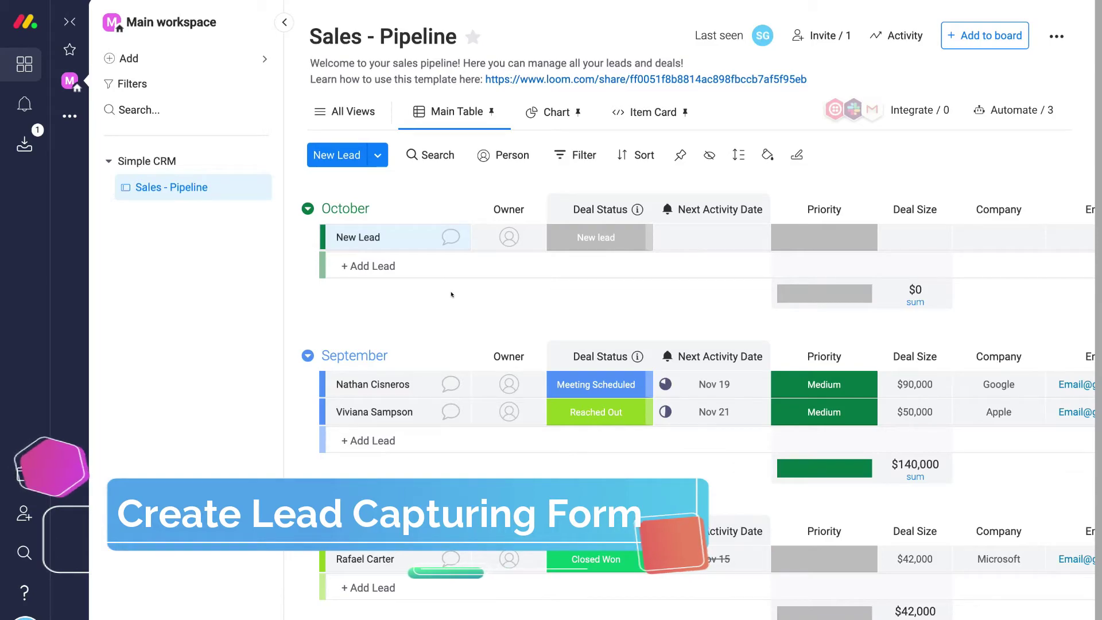
- Add a Form view to the Sales - Pipeline board and name it Leads
{"action": "left_click", "coordinate": [344, 111]}
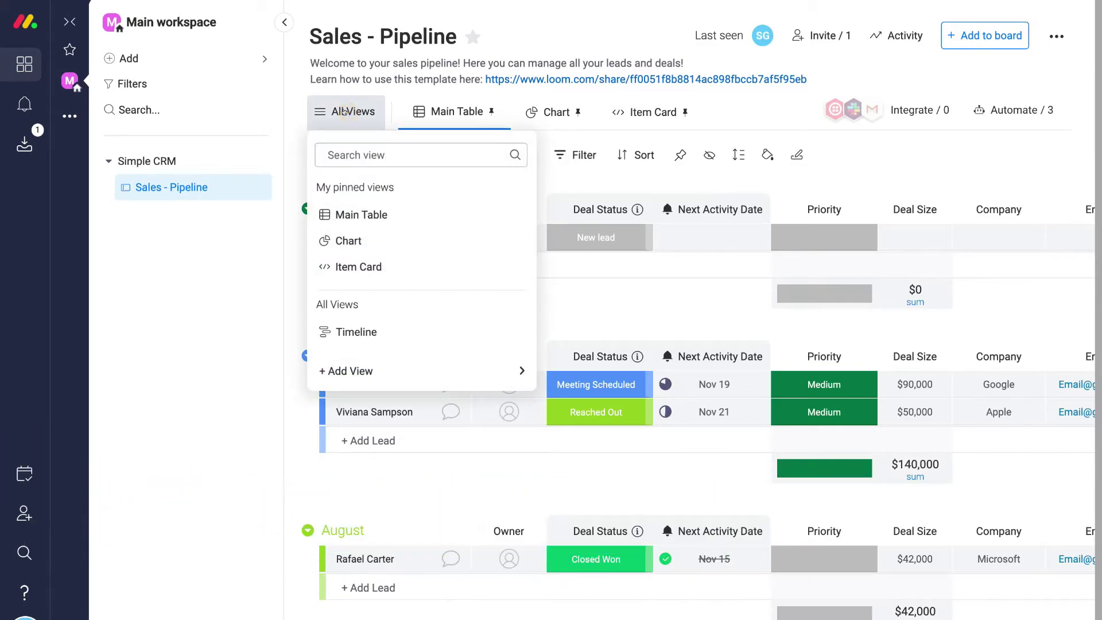
{"action": "mouse_move", "coordinate": [370, 372]}
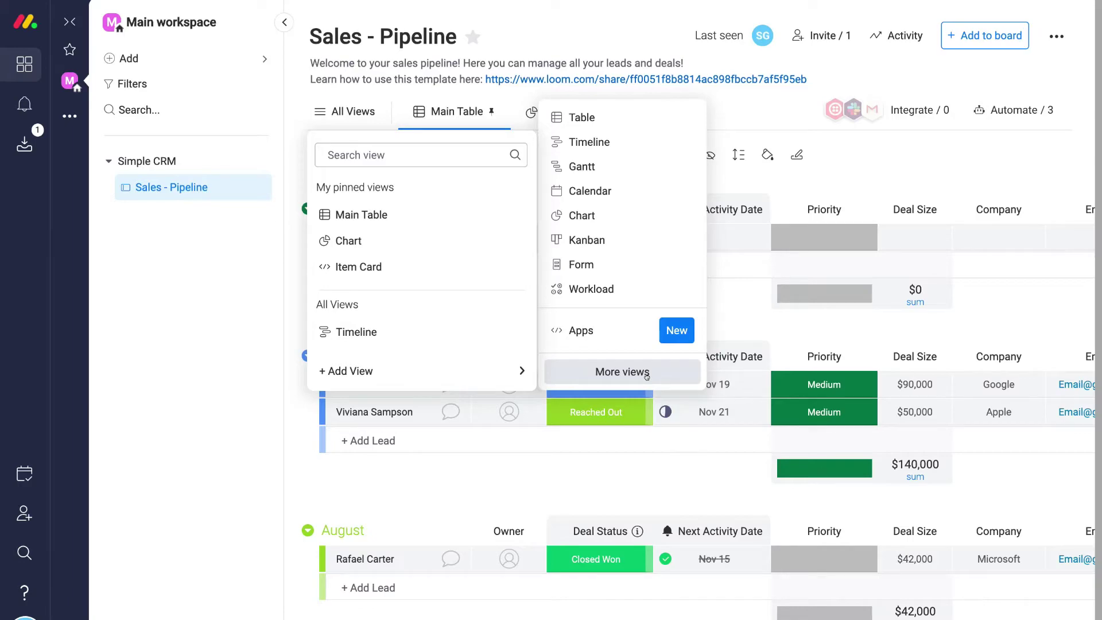
{"action": "left_click", "coordinate": [610, 263]}
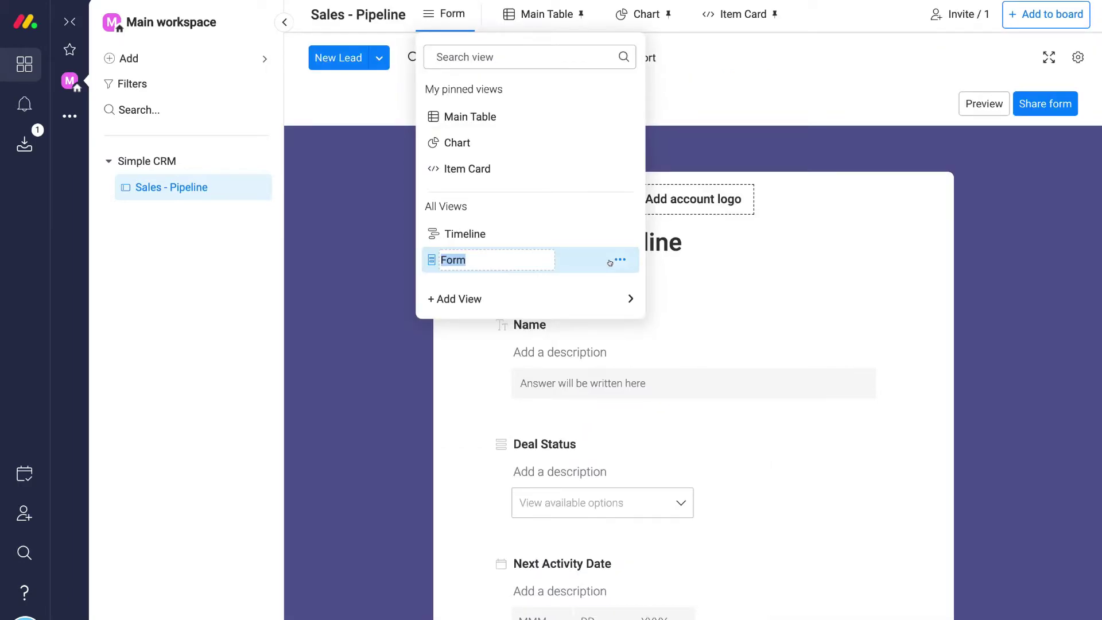
{"action": "type", "text": "Leads"}
{"action": "key", "text": "Return"}
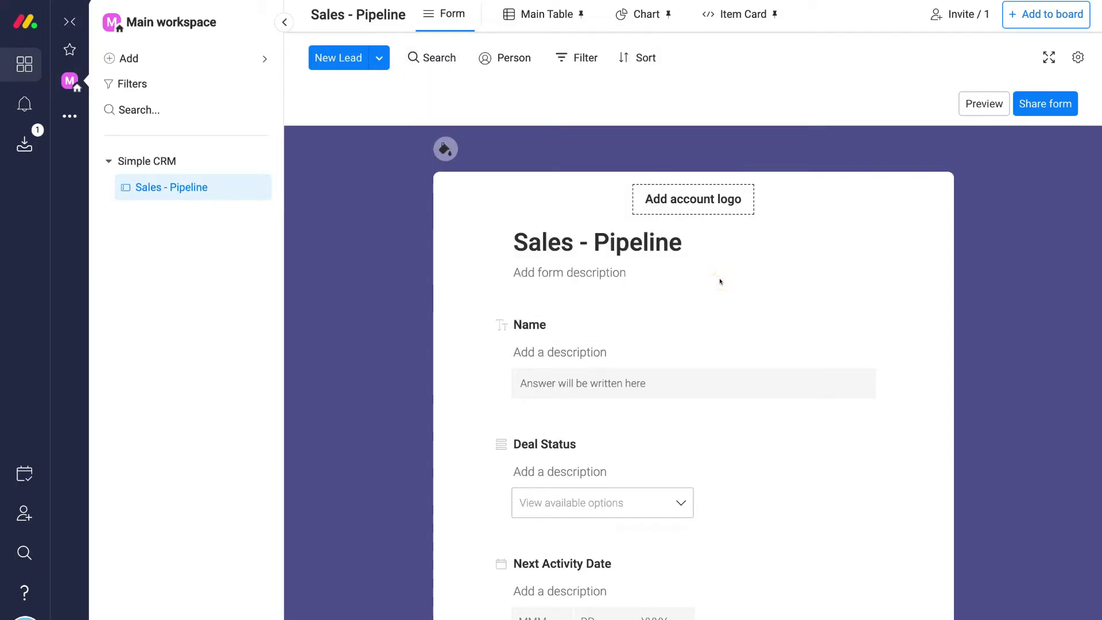
- Review the lead form's questions from Name through Update, and return to the Main Table view
{"action": "scroll", "coordinate": [720, 281], "scroll_direction": "down", "scroll_amount": 4}
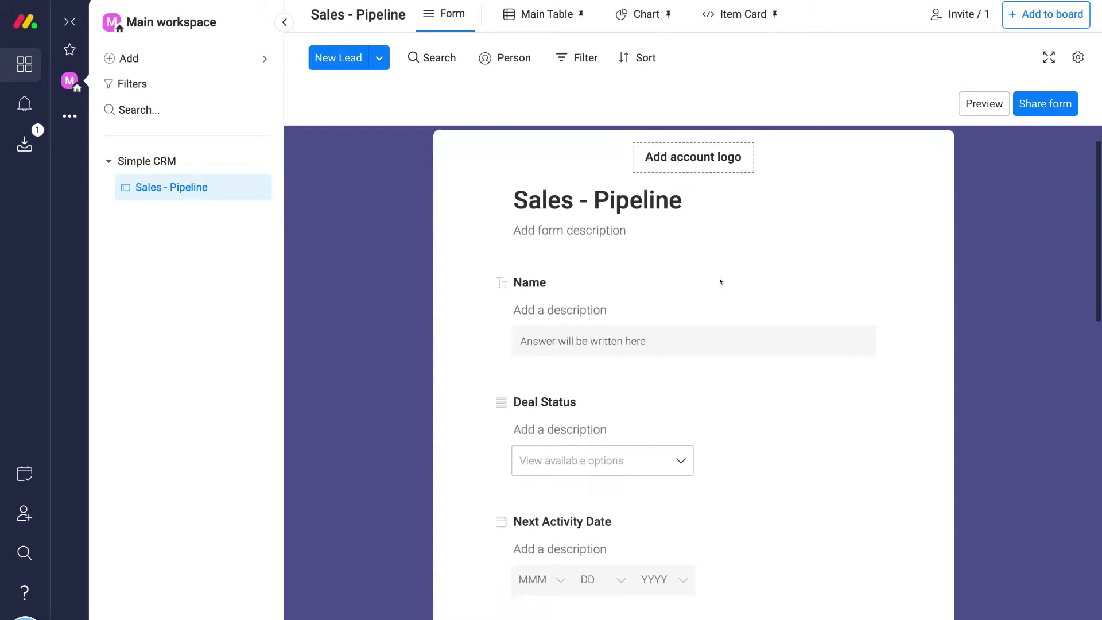
{"action": "scroll", "coordinate": [720, 281], "scroll_direction": "down", "scroll_amount": 7}
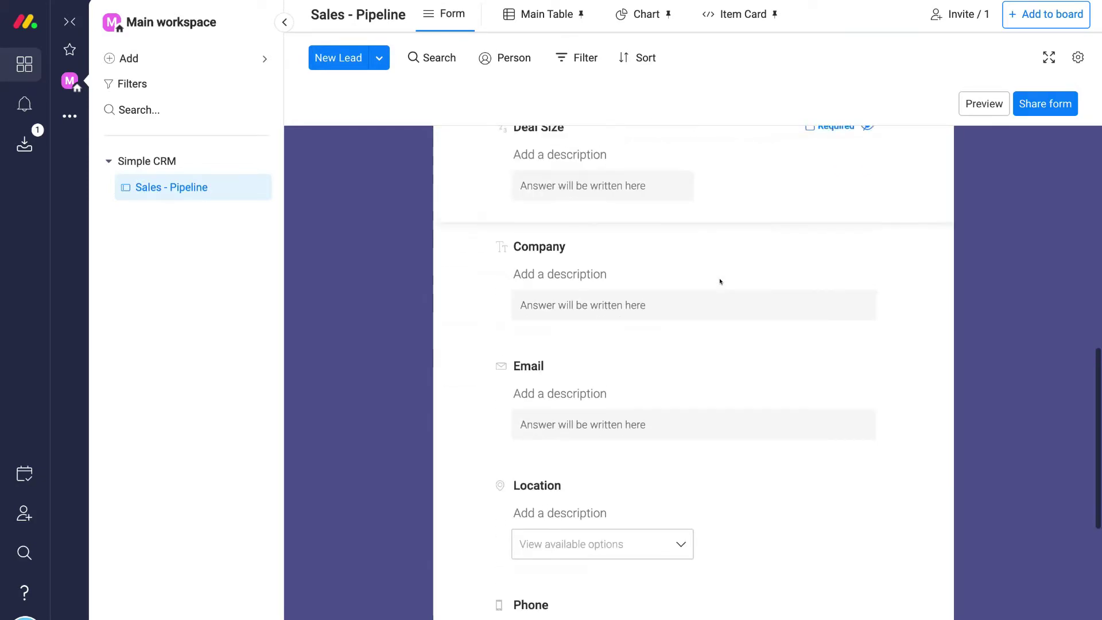
{"action": "scroll", "coordinate": [720, 281], "scroll_direction": "up", "scroll_amount": 10}
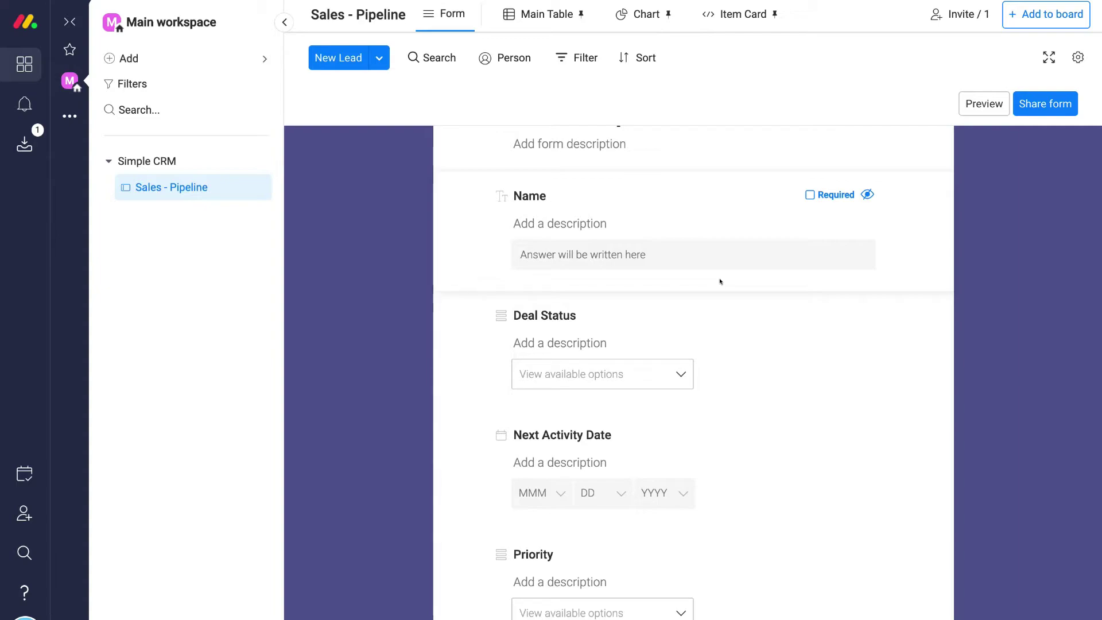
{"action": "scroll", "coordinate": [720, 287], "scroll_direction": "up", "scroll_amount": 2}
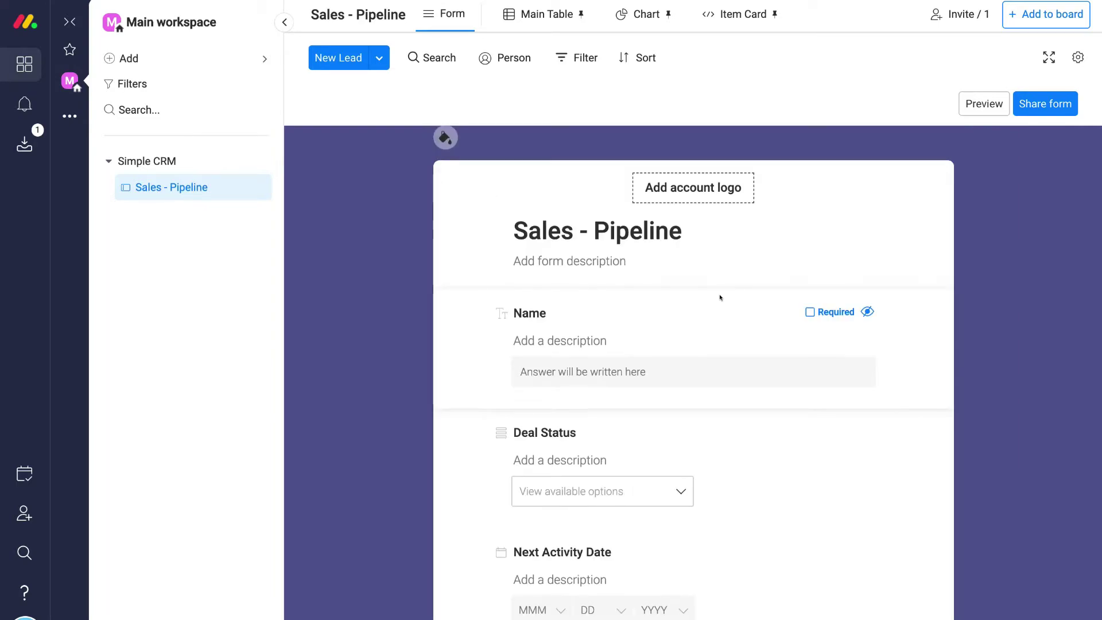
{"action": "scroll", "coordinate": [720, 297], "scroll_direction": "down", "scroll_amount": 2}
{"action": "scroll", "coordinate": [720, 297], "scroll_direction": "up", "scroll_amount": 1}
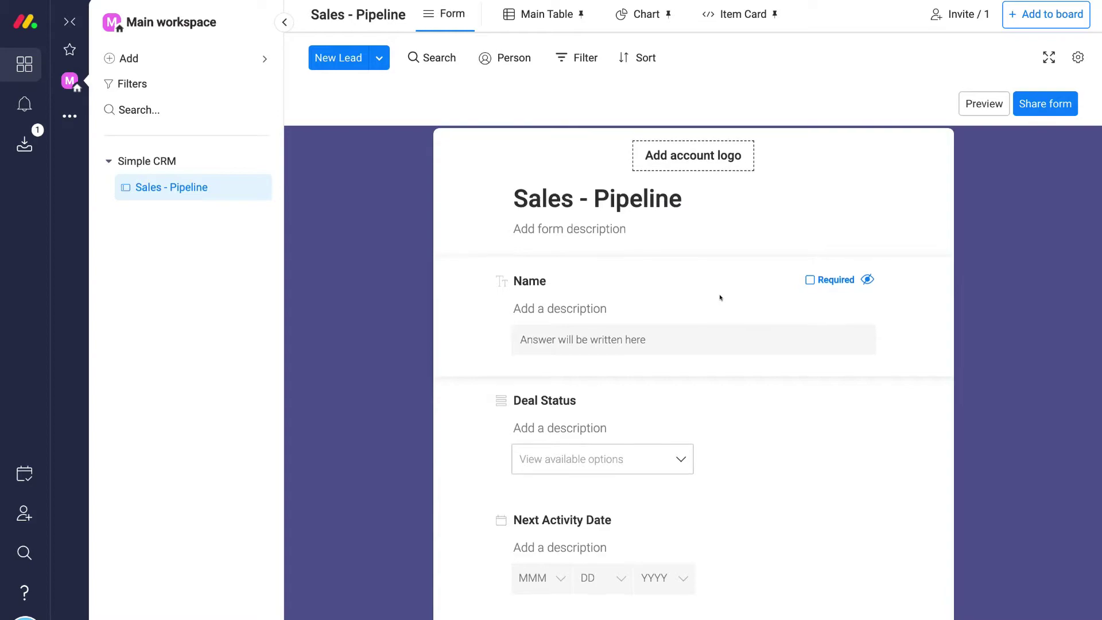
{"action": "scroll", "coordinate": [720, 297], "scroll_direction": "down", "scroll_amount": 3}
{"action": "scroll", "coordinate": [720, 297], "scroll_direction": "up", "scroll_amount": 3}
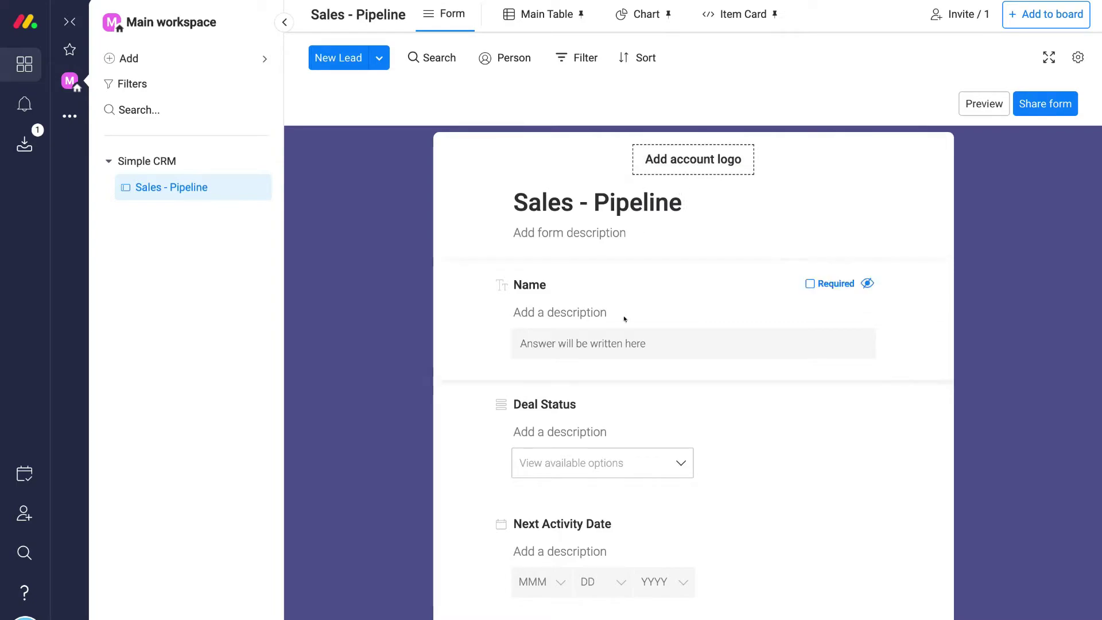
{"action": "scroll", "coordinate": [666, 394], "scroll_direction": "down", "scroll_amount": 4}
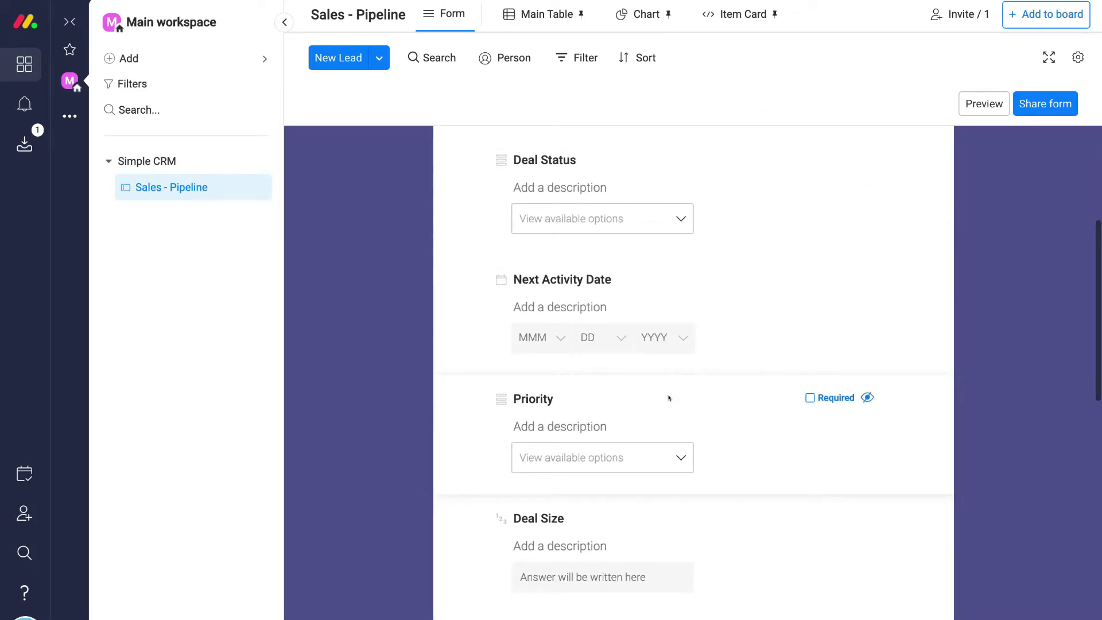
{"action": "scroll", "coordinate": [669, 397], "scroll_direction": "down", "scroll_amount": 4}
{"action": "scroll", "coordinate": [669, 397], "scroll_direction": "down", "scroll_amount": 7}
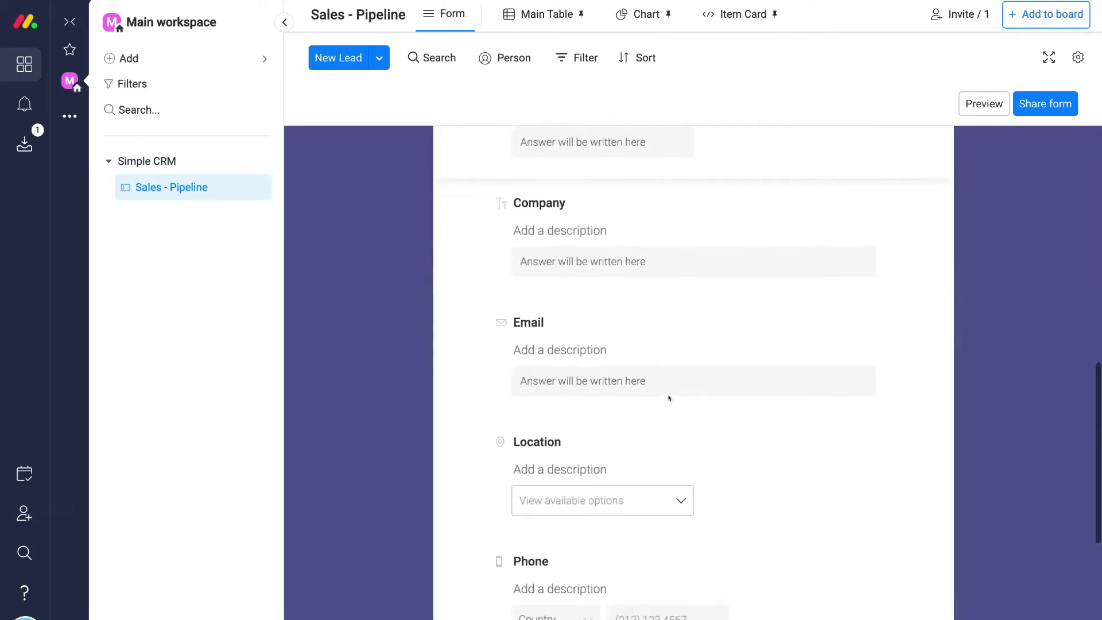
{"action": "scroll", "coordinate": [735, 444], "scroll_direction": "down", "scroll_amount": 2}
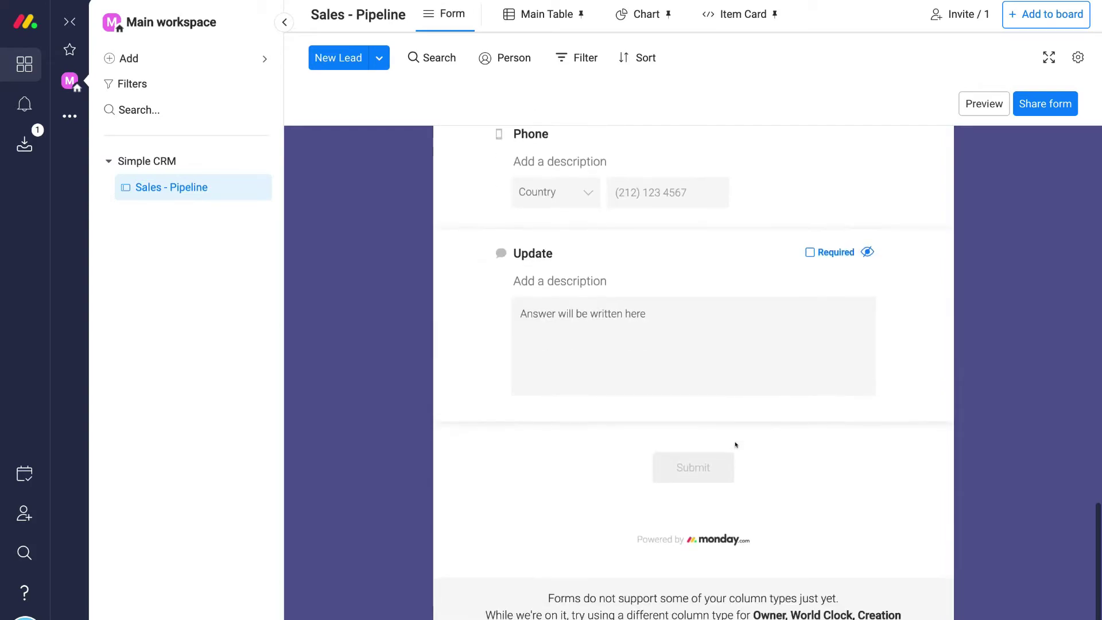
{"action": "scroll", "coordinate": [735, 445], "scroll_direction": "up", "scroll_amount": 7}
{"action": "scroll", "coordinate": [735, 444], "scroll_direction": "up", "scroll_amount": 11}
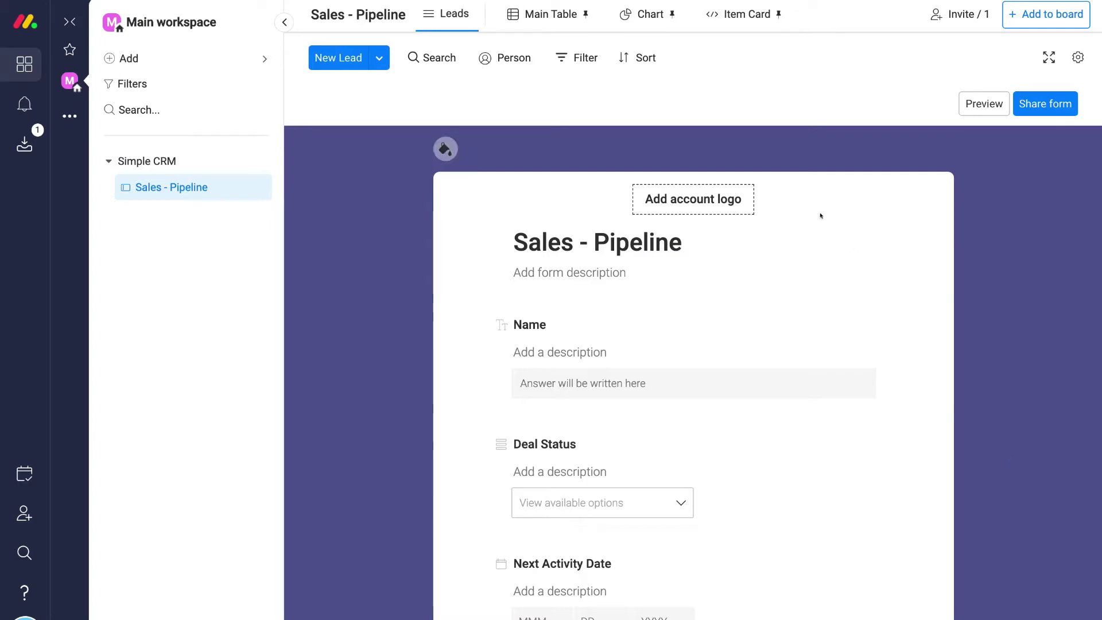
{"action": "left_click", "coordinate": [532, 13]}
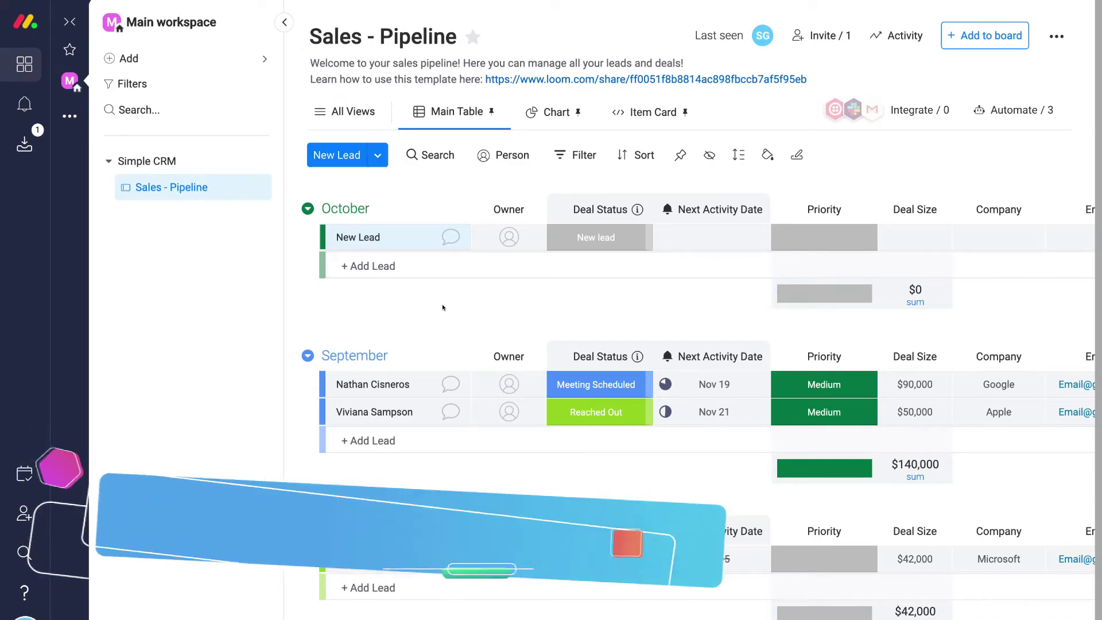
- View the board's Chart view of deal size by company and return to the Main Table
{"action": "left_click", "coordinate": [350, 113]}
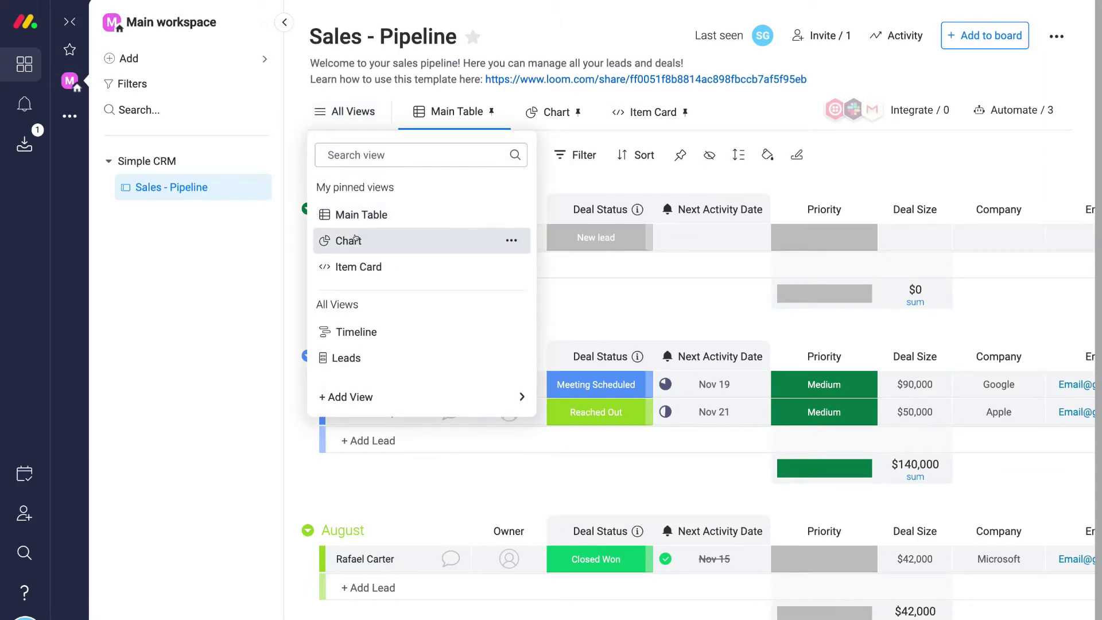
{"action": "left_click", "coordinate": [377, 238]}
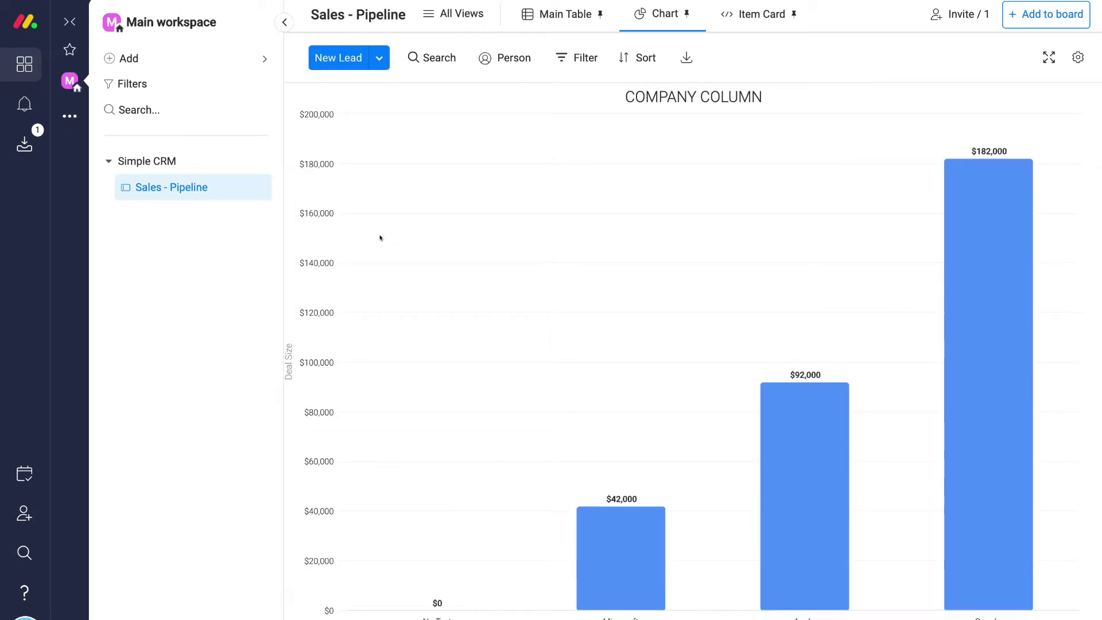
{"action": "left_click", "coordinate": [442, 17]}
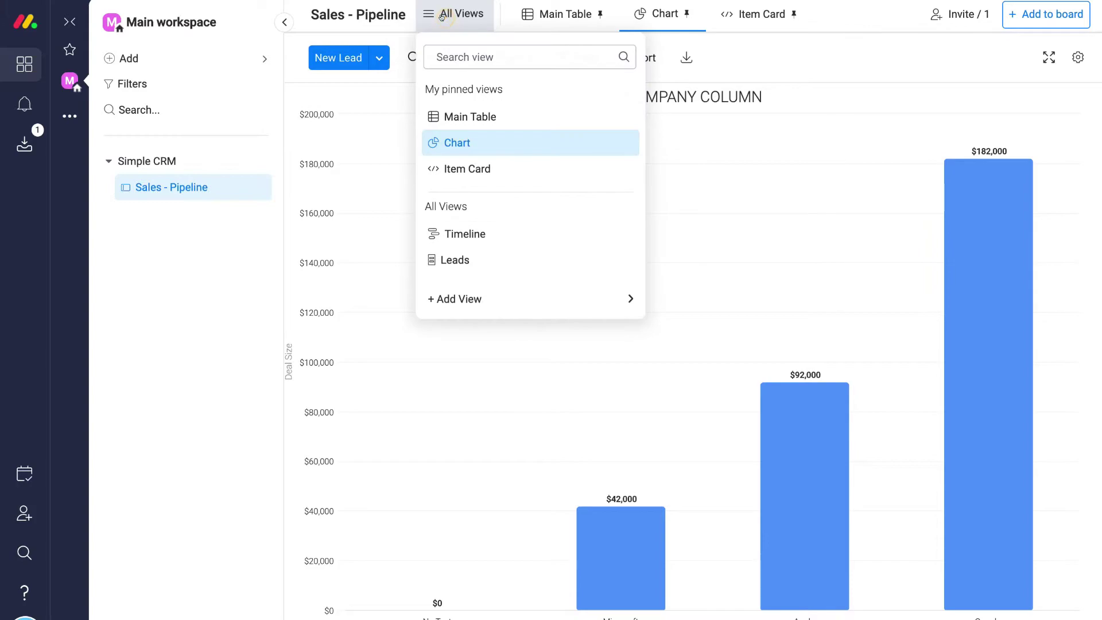
{"action": "left_click", "coordinate": [460, 114]}
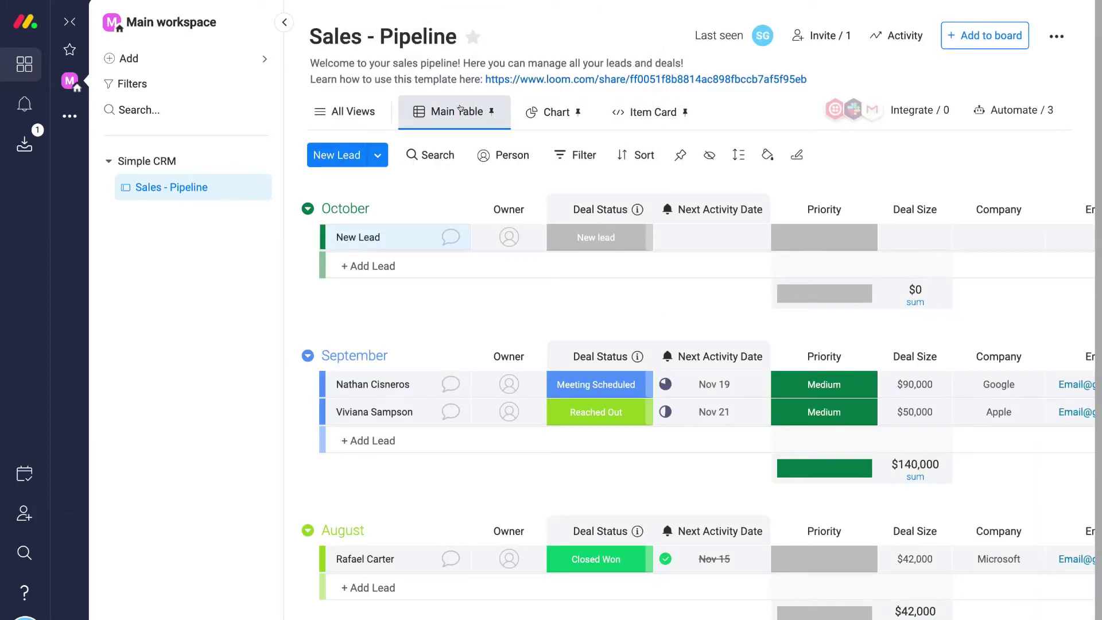
- View the board's leads in the Timeline view and return to the Main Table
{"action": "left_click", "coordinate": [359, 111]}
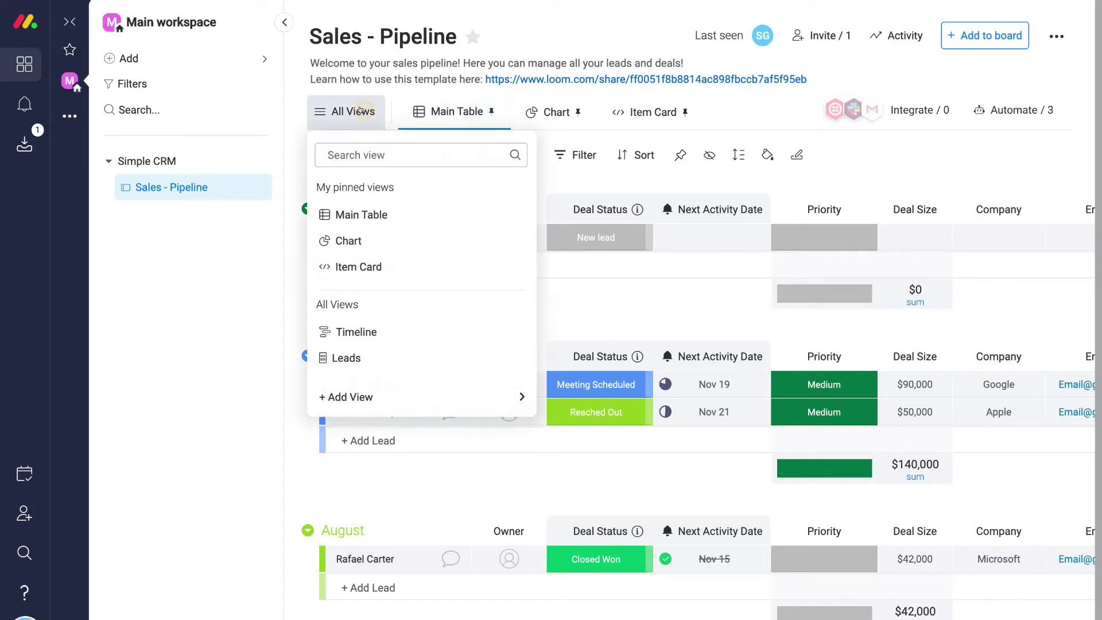
{"action": "left_click", "coordinate": [365, 337]}
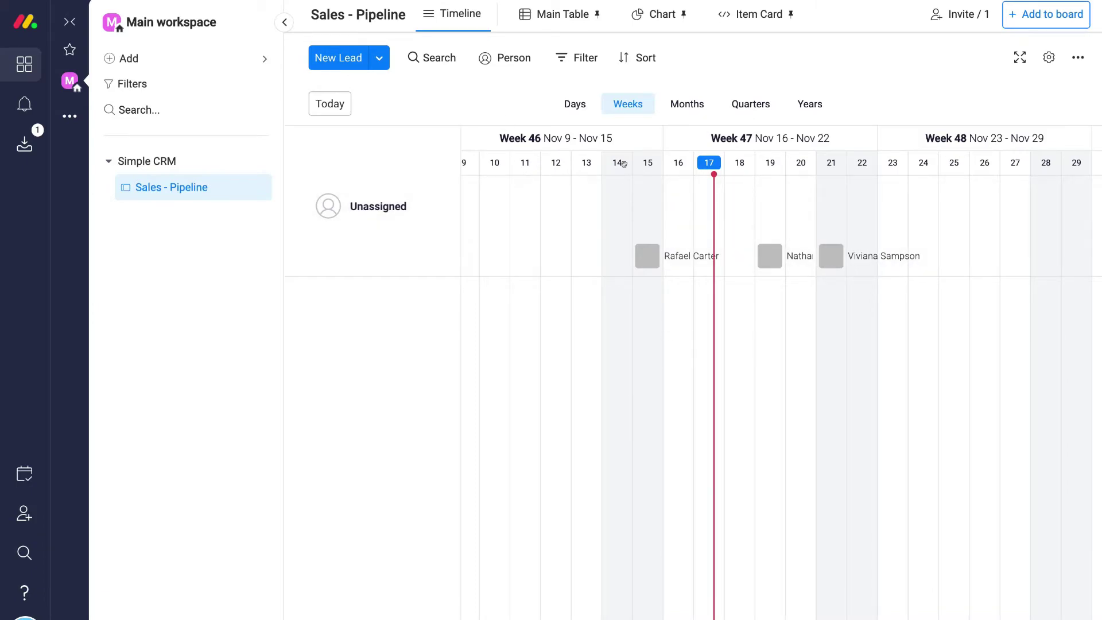
{"action": "left_click", "coordinate": [573, 24]}
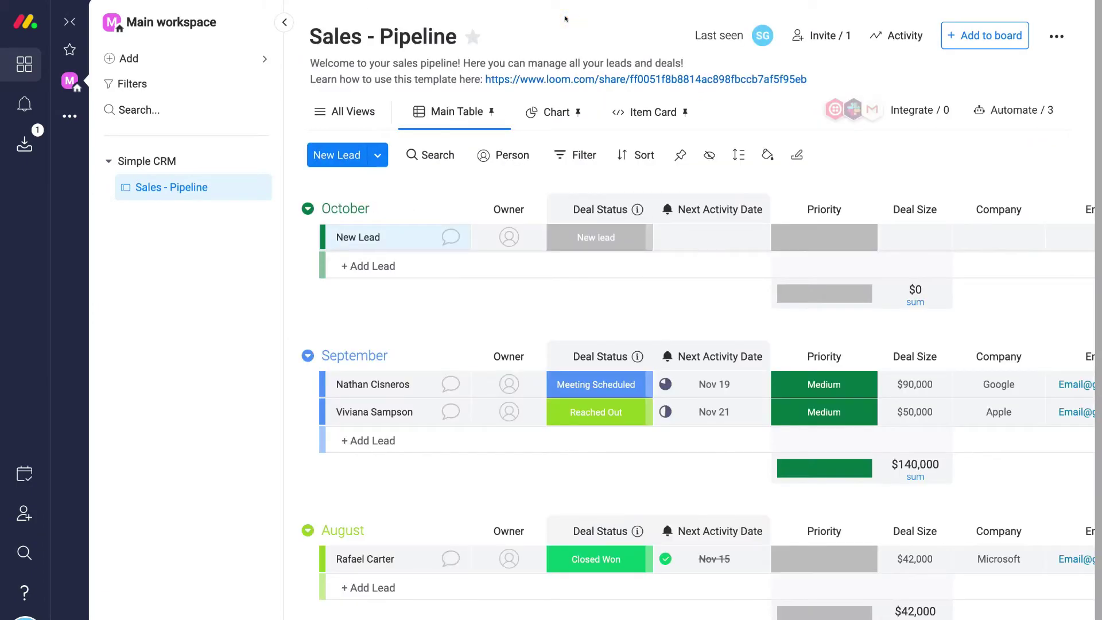
- Check the list of the board's existing views and the option to add another, and close it without adding one
{"action": "left_click", "coordinate": [366, 109]}
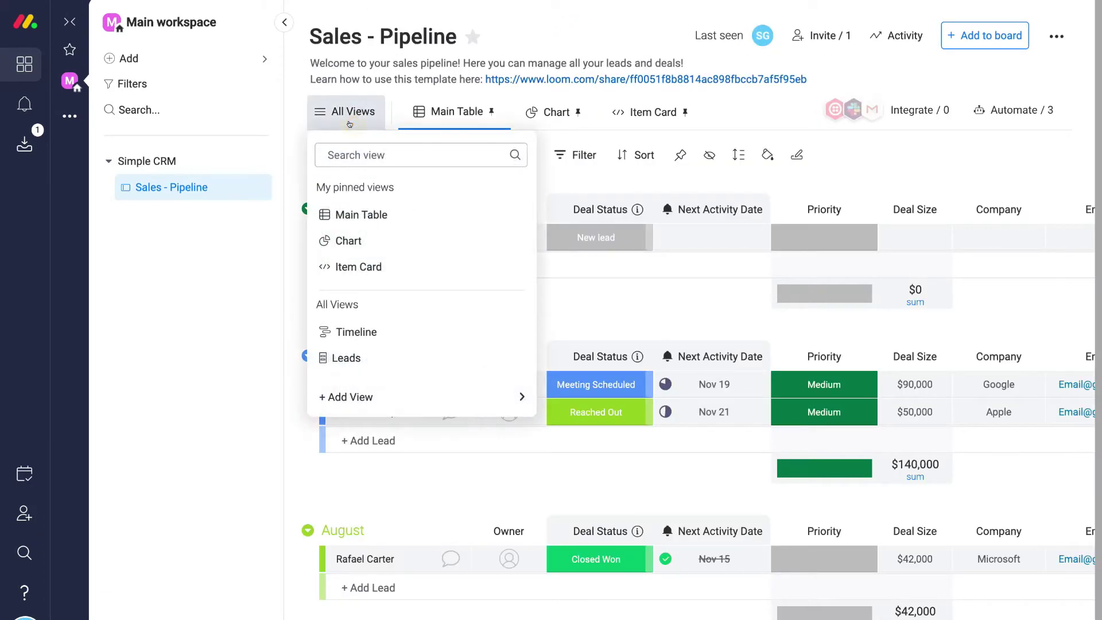
{"action": "mouse_move", "coordinate": [441, 396]}
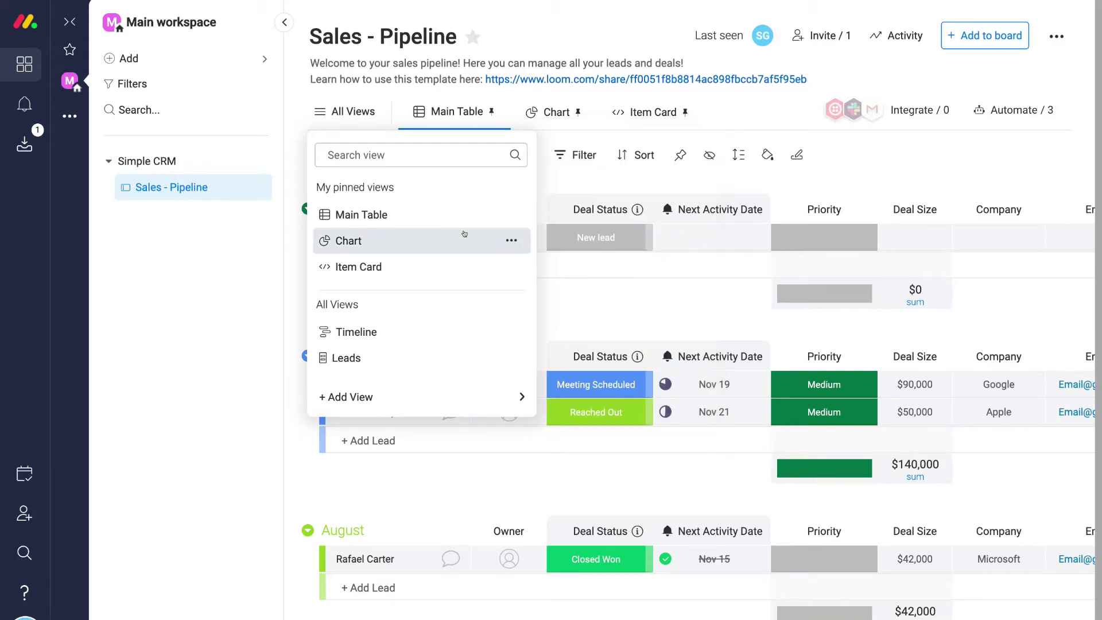
{"action": "left_click", "coordinate": [575, 132]}
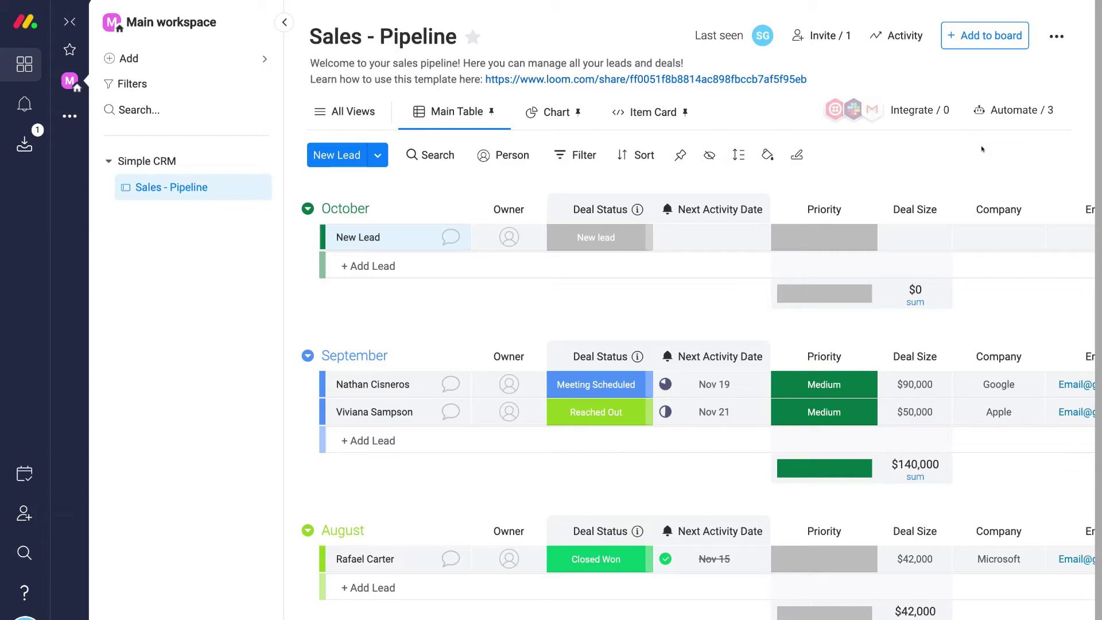
- Browse the apps in the board's Integrations Center and examine the integration recipes offered for Gmail
{"action": "left_click", "coordinate": [916, 108]}
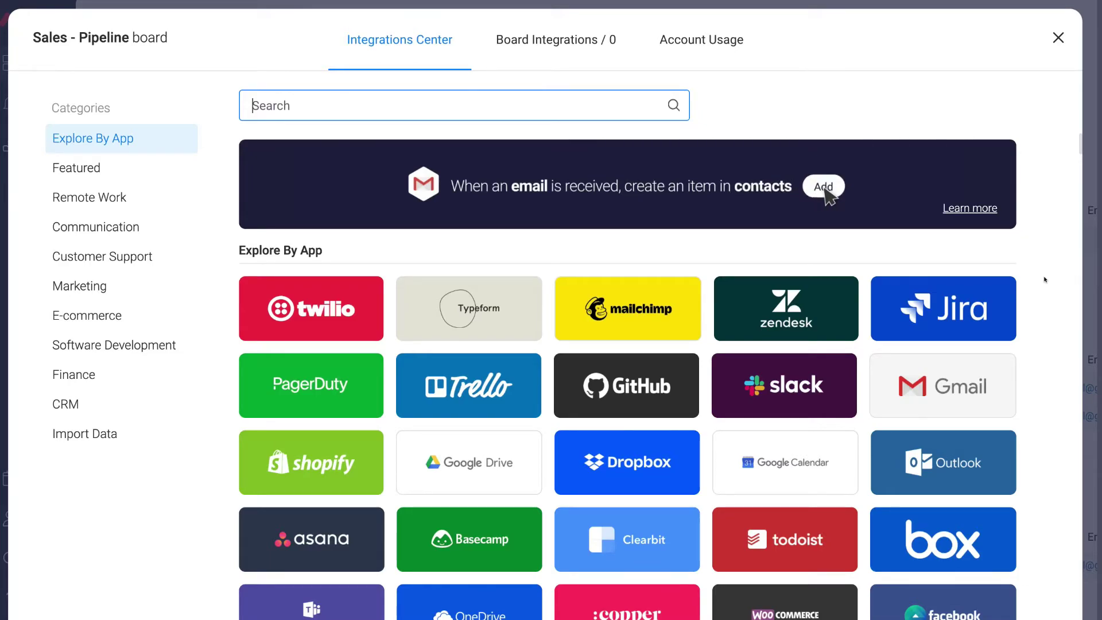
{"action": "scroll", "coordinate": [1044, 280], "scroll_direction": "down", "scroll_amount": 2}
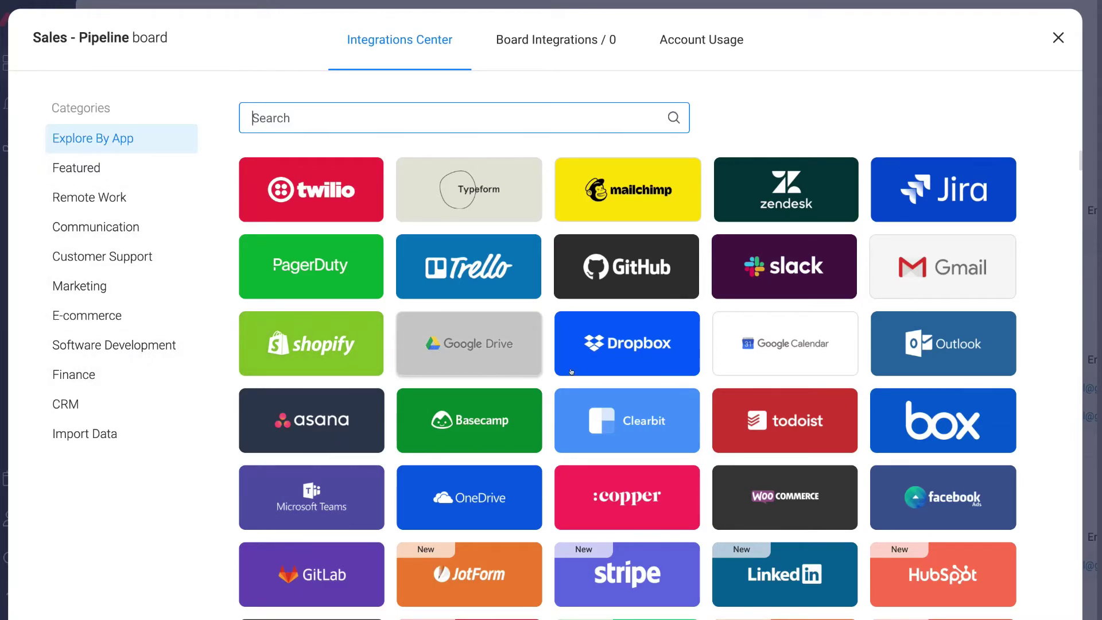
{"action": "left_click", "coordinate": [932, 276]}
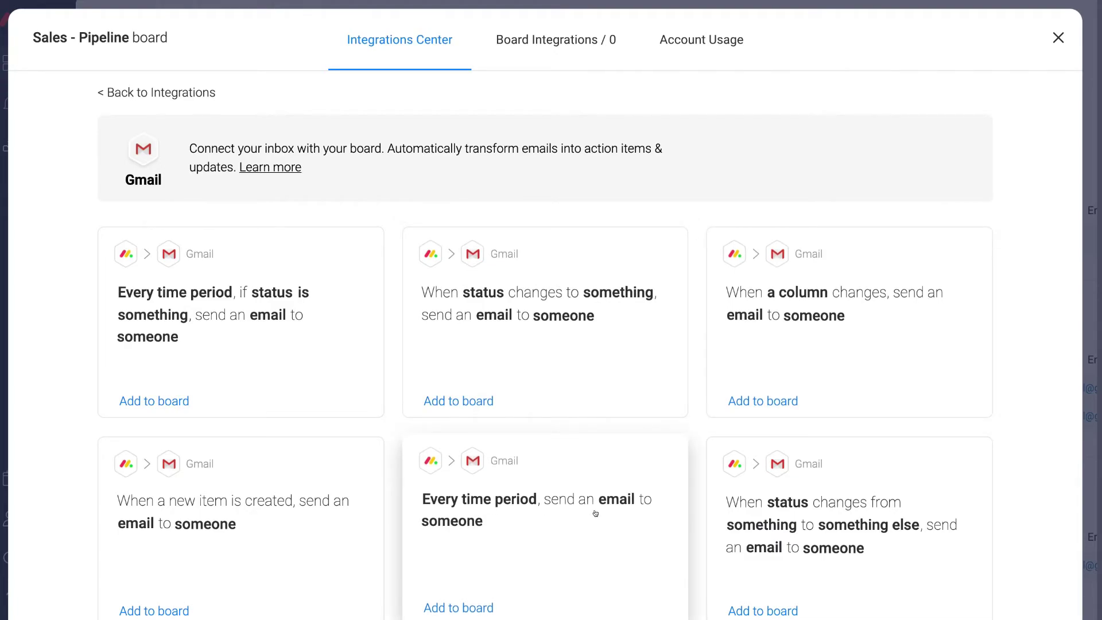
{"action": "scroll", "coordinate": [597, 513], "scroll_direction": "down", "scroll_amount": 2}
{"action": "scroll", "coordinate": [597, 512], "scroll_direction": "down", "scroll_amount": 1}
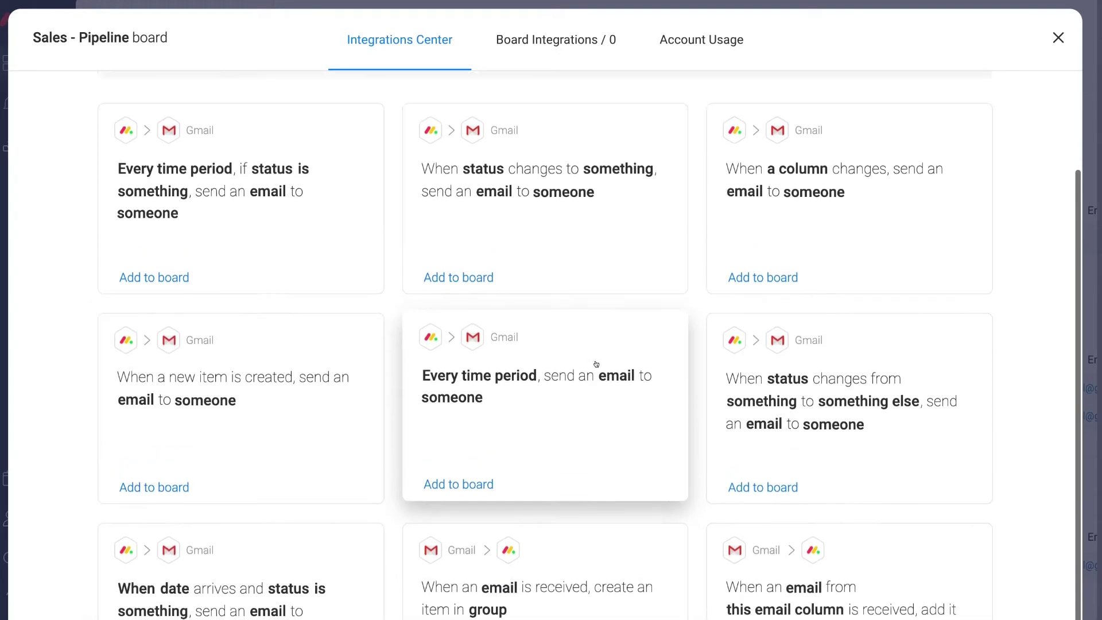
{"action": "scroll", "coordinate": [596, 364], "scroll_direction": "up", "scroll_amount": 3}
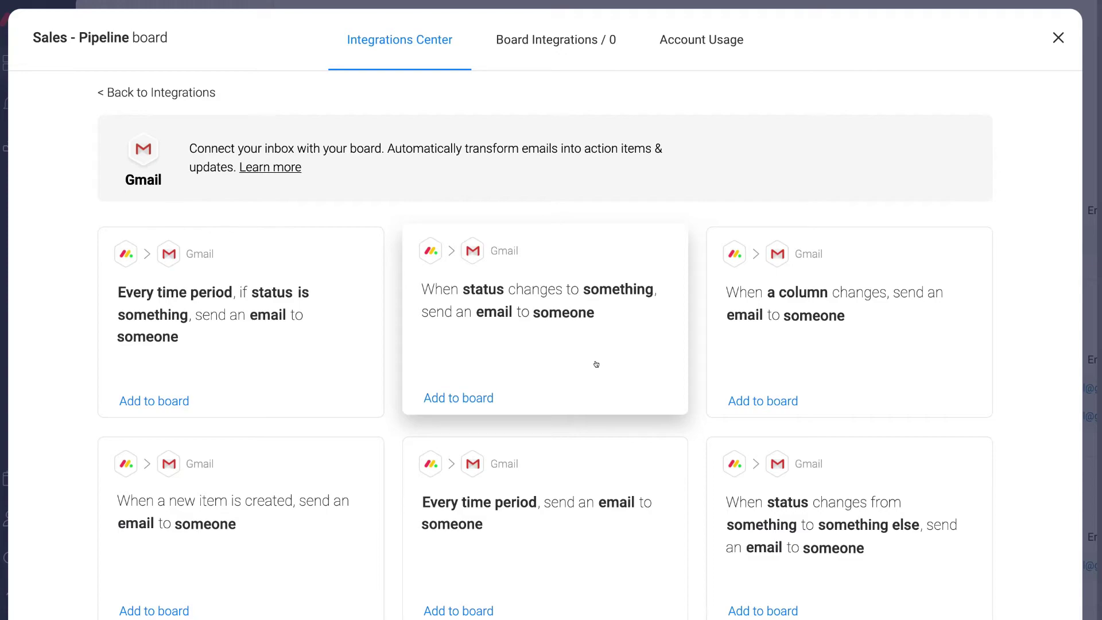
- Leave the Gmail recipes, look over the apps in the board's Integrations Center once more, and return to the board
{"action": "left_click", "coordinate": [1058, 37]}
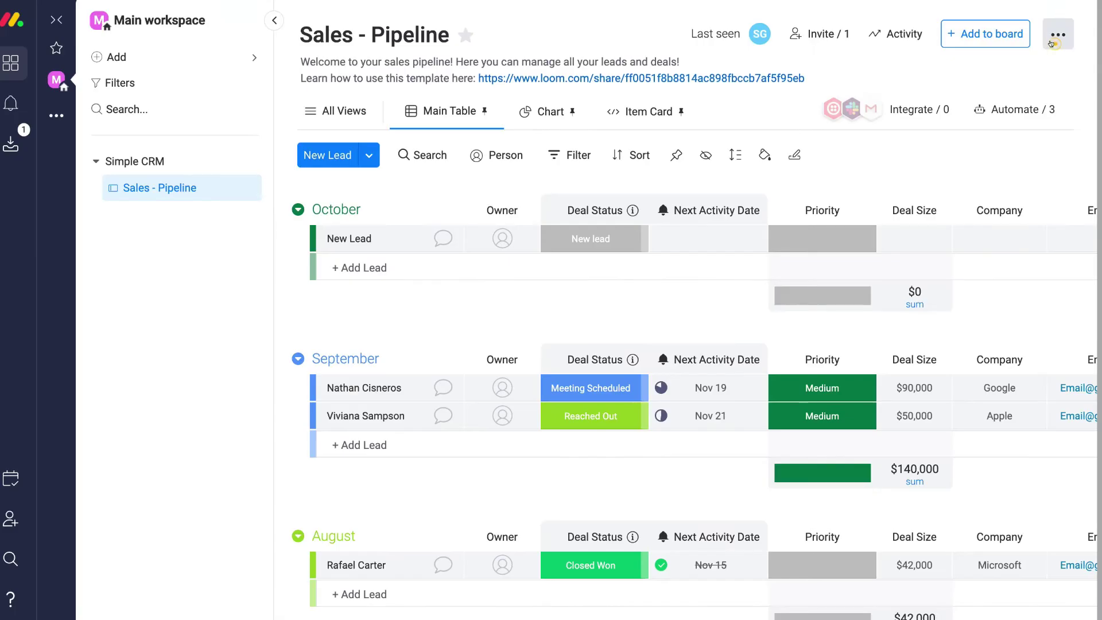
{"action": "left_click", "coordinate": [910, 108]}
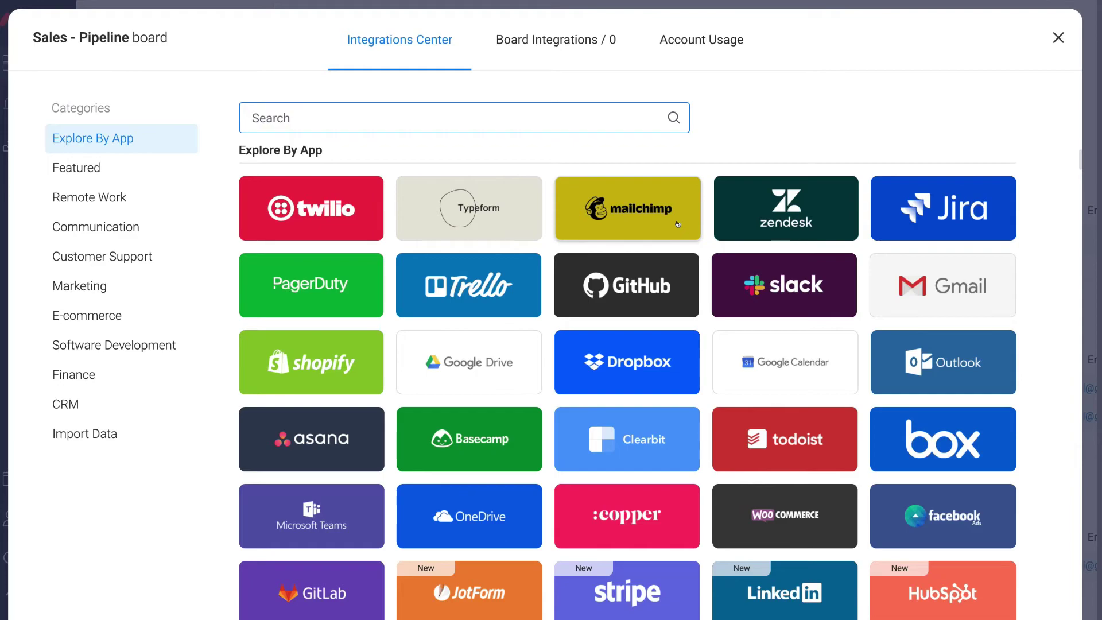
{"action": "left_click", "coordinate": [1056, 38]}
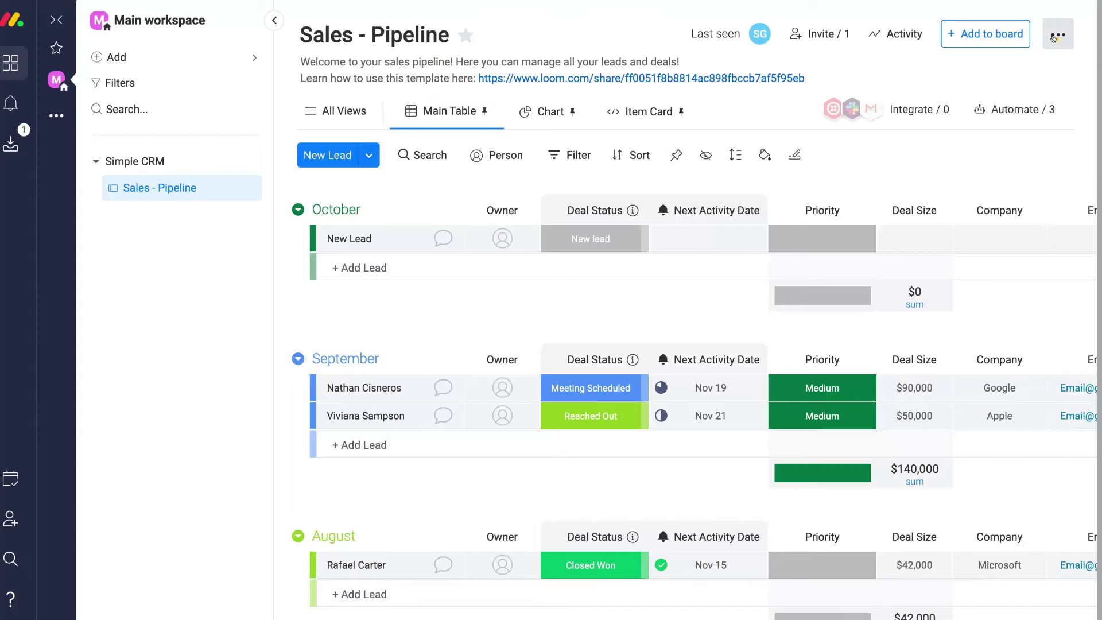
- Review the board's active automations and browse the Basic and Featured recipes in the Automations Center, and return to the board without adding one
{"action": "left_click", "coordinate": [1014, 109]}
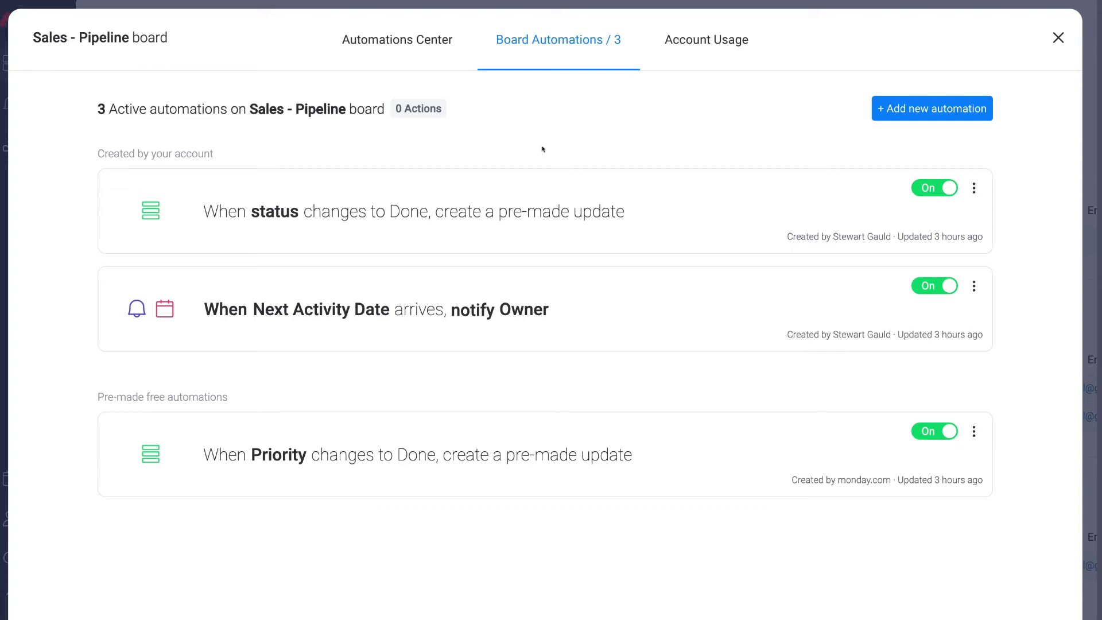
{"action": "left_click", "coordinate": [937, 116]}
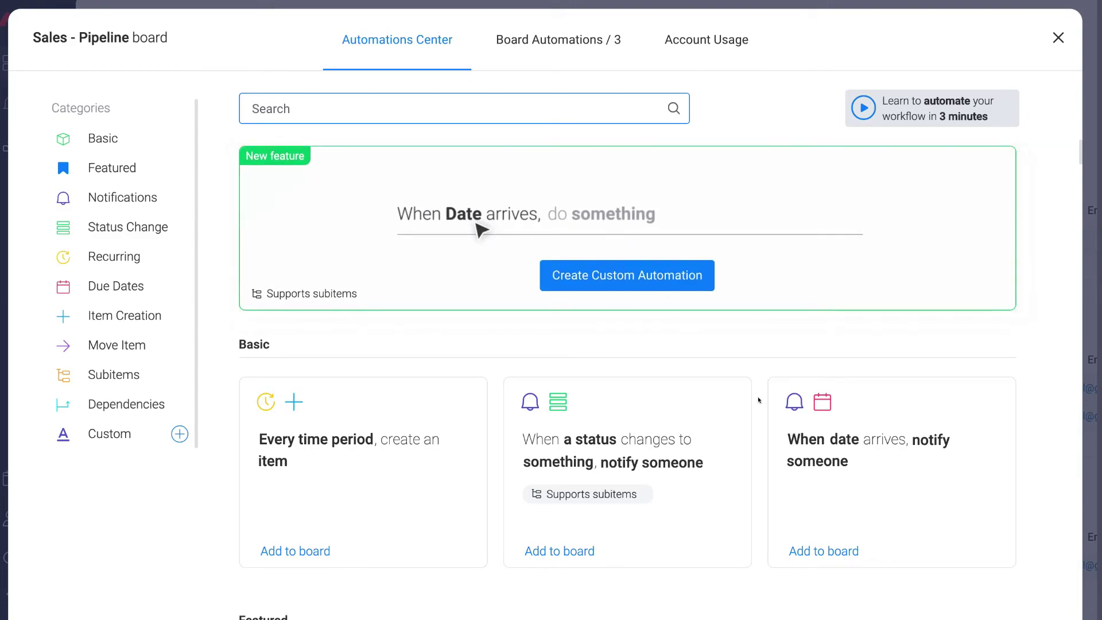
{"action": "scroll", "coordinate": [763, 384], "scroll_direction": "down", "scroll_amount": 5}
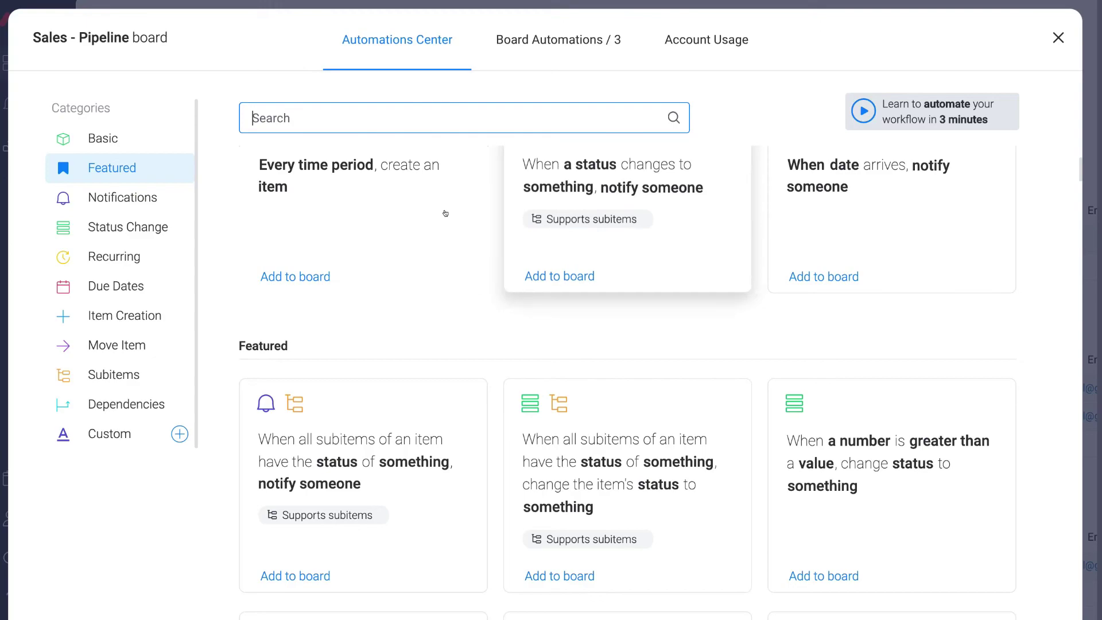
{"action": "scroll", "coordinate": [370, 418], "scroll_direction": "down", "scroll_amount": 2}
{"action": "scroll", "coordinate": [369, 373], "scroll_direction": "up", "scroll_amount": 5}
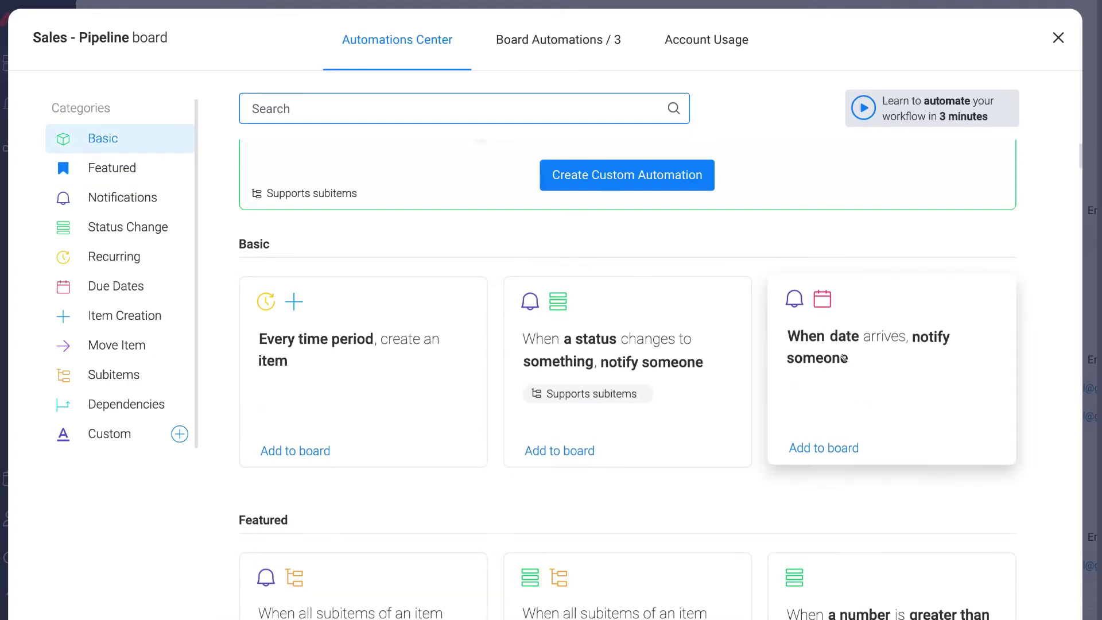
{"action": "scroll", "coordinate": [843, 357], "scroll_direction": "up", "scroll_amount": 2}
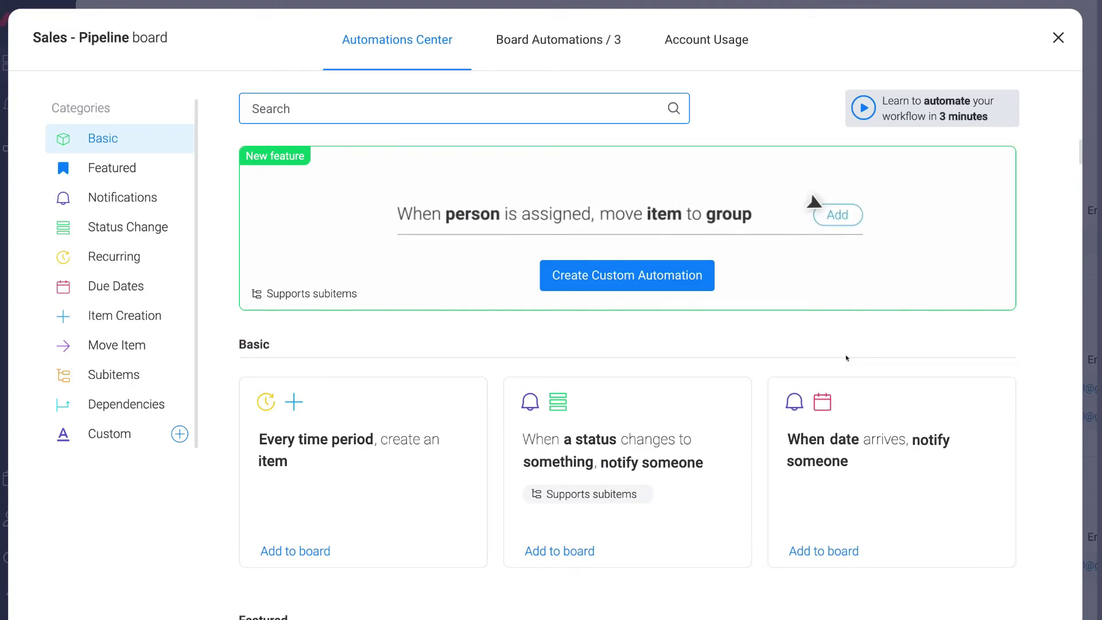
{"action": "left_click", "coordinate": [578, 48]}
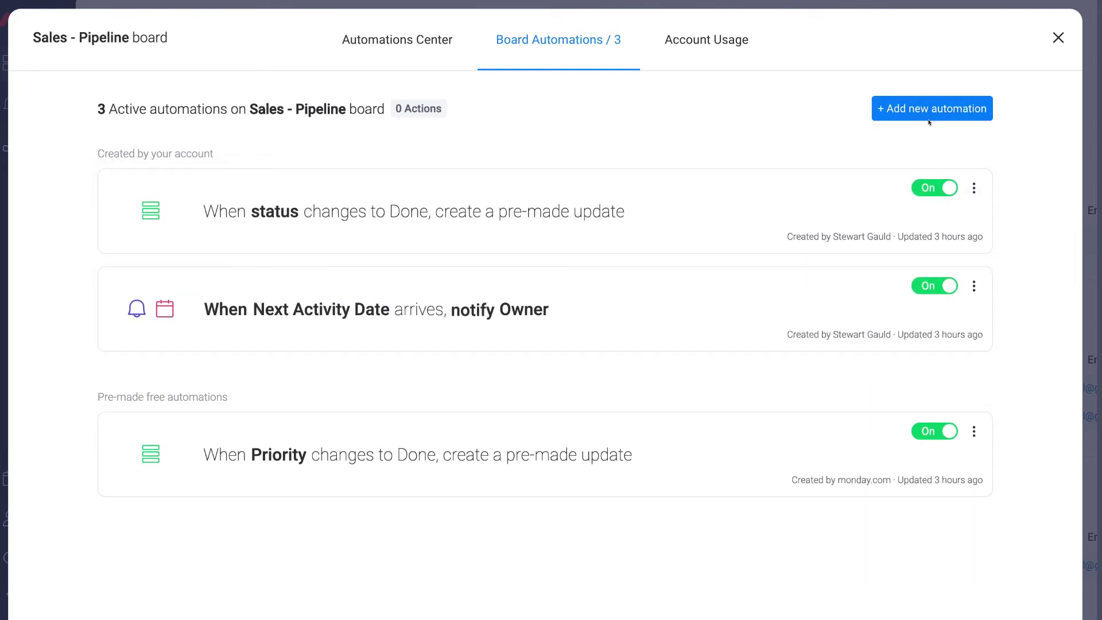
{"action": "left_click", "coordinate": [1058, 38]}
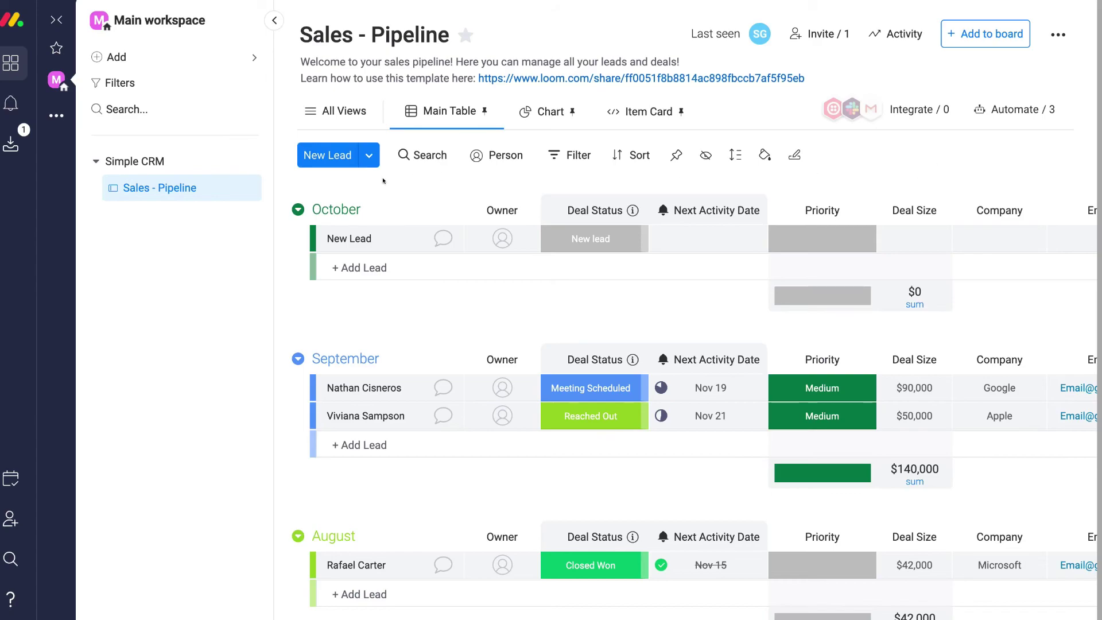
- Check the account's notifications and the Inbox updates, and return to the Sales - Pipeline board
{"action": "left_click", "coordinate": [4, 104]}
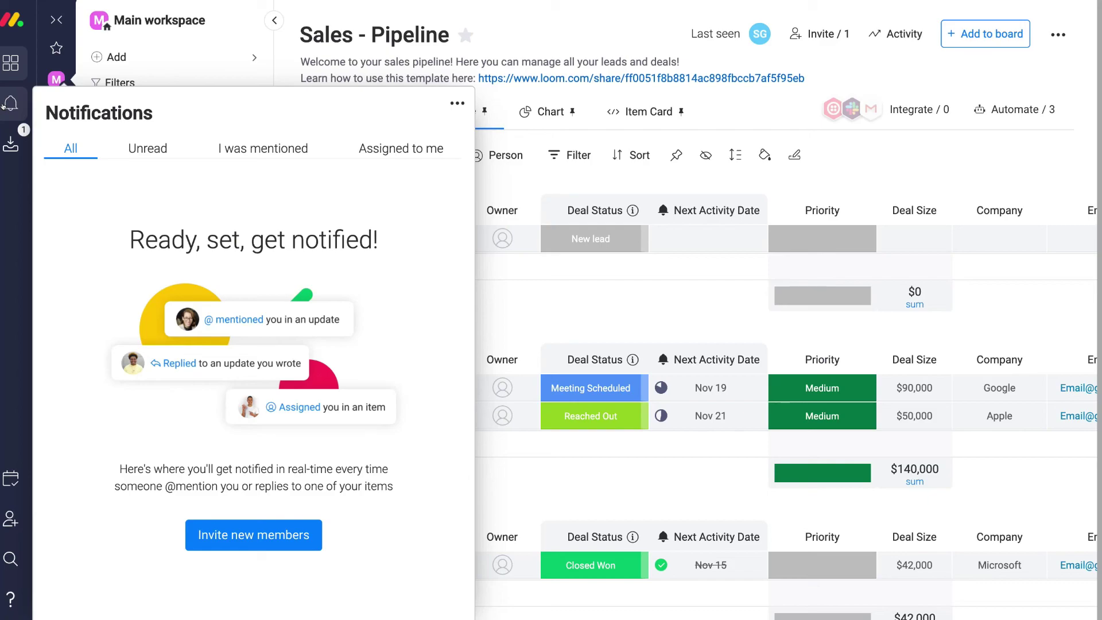
{"action": "left_click", "coordinate": [4, 138]}
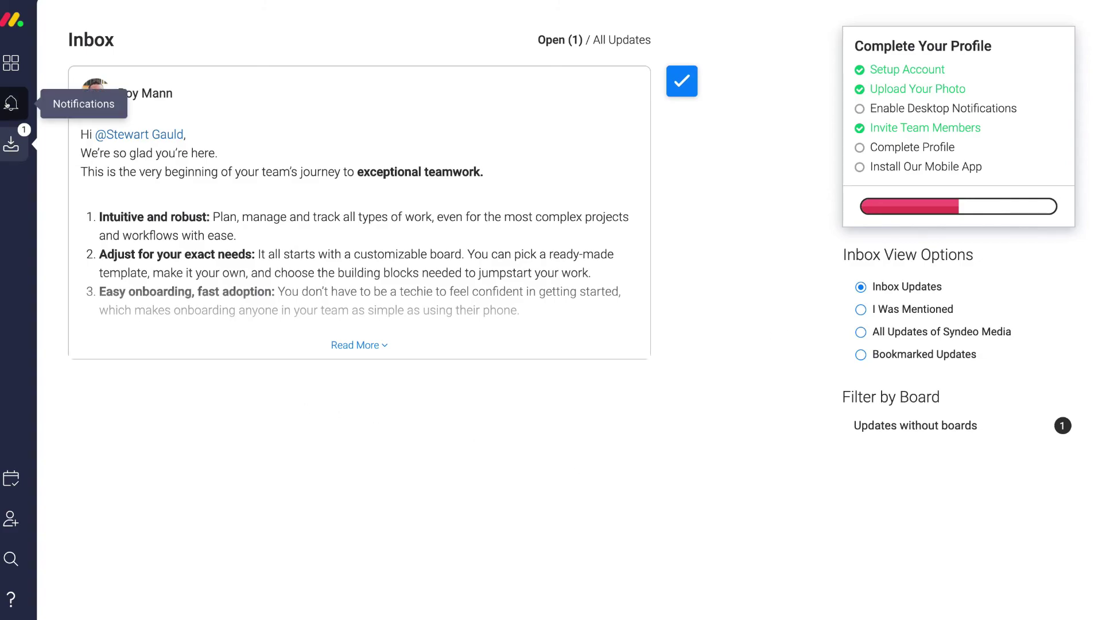
{"action": "left_click", "coordinate": [9, 64]}
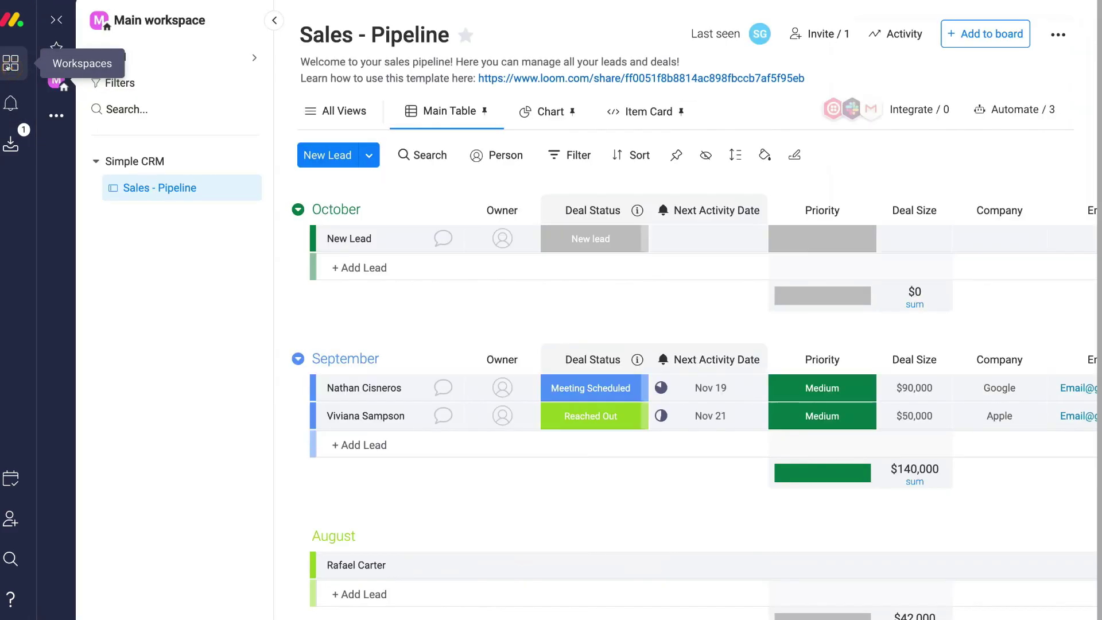